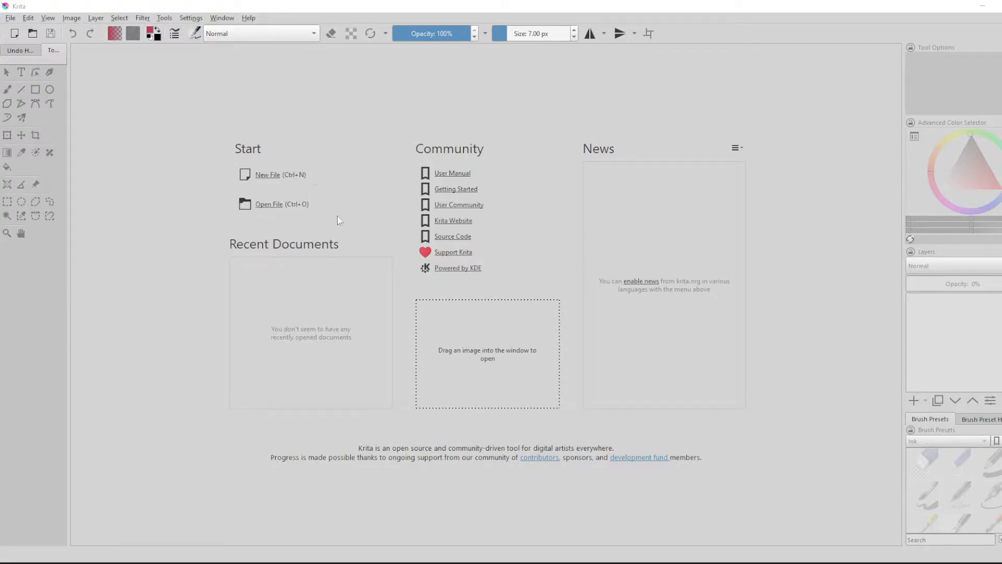
Start a new document setup and look through the clipboard, animation, comic, design, DSLR and texture options, returning to Custom Document
{"action": "left_click", "coordinate": [270, 179]}
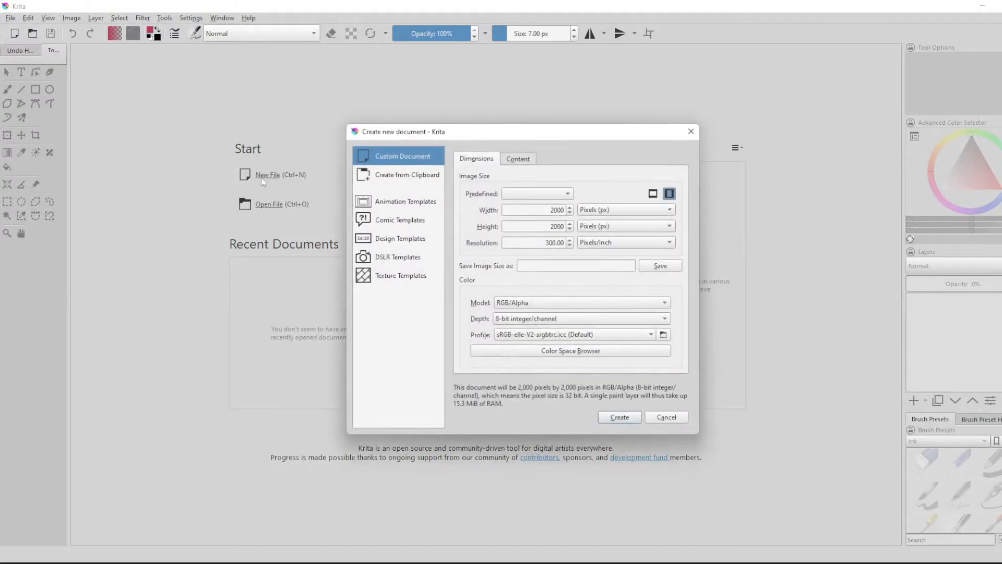
{"action": "left_click", "coordinate": [415, 179]}
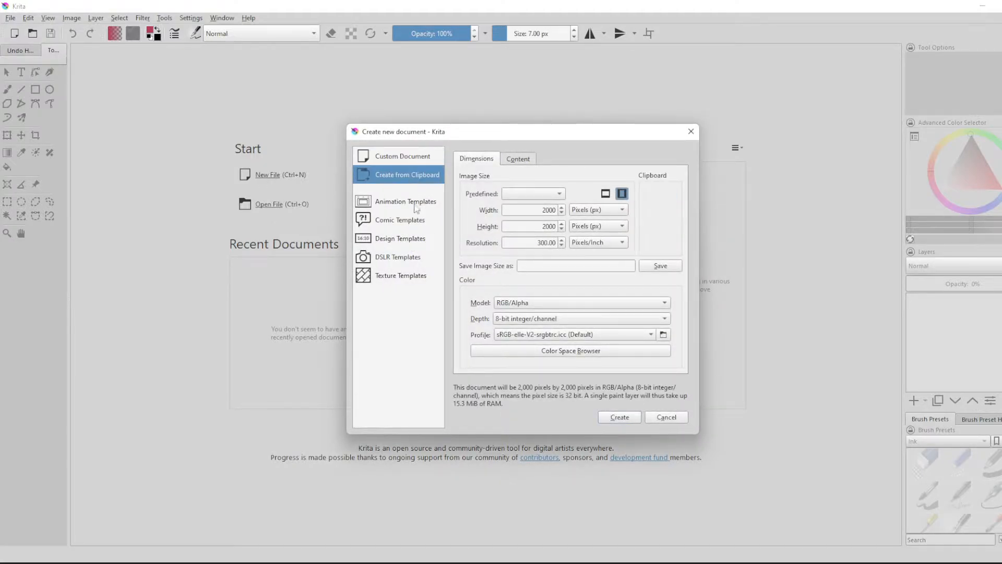
{"action": "left_click", "coordinate": [416, 207]}
{"action": "left_click", "coordinate": [416, 223]}
{"action": "left_click", "coordinate": [417, 240]}
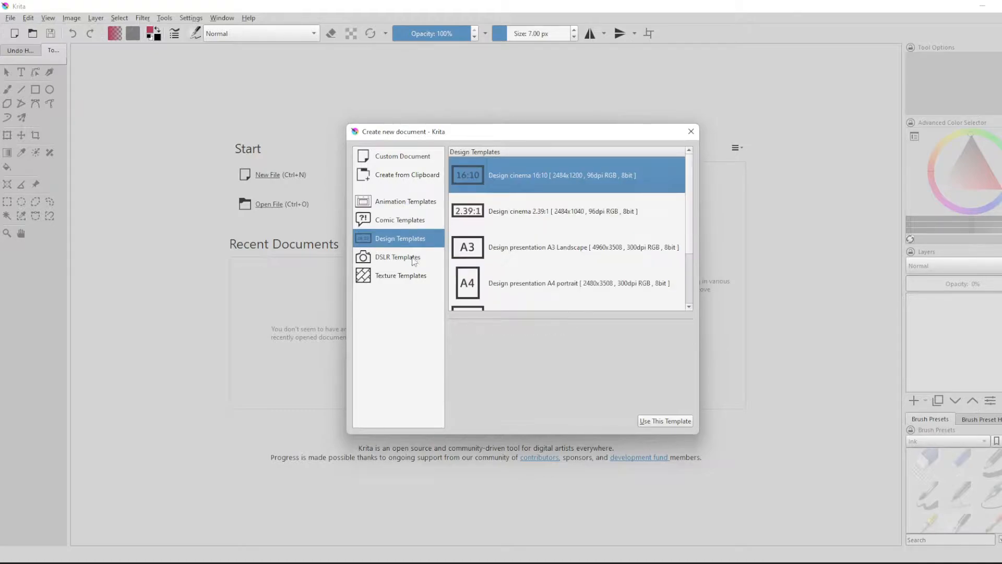
{"action": "left_click", "coordinate": [416, 258]}
{"action": "left_click", "coordinate": [416, 276]}
{"action": "left_click", "coordinate": [415, 221]}
{"action": "left_click", "coordinate": [415, 202]}
{"action": "left_click", "coordinate": [414, 177]}
{"action": "left_click", "coordinate": [412, 160]}
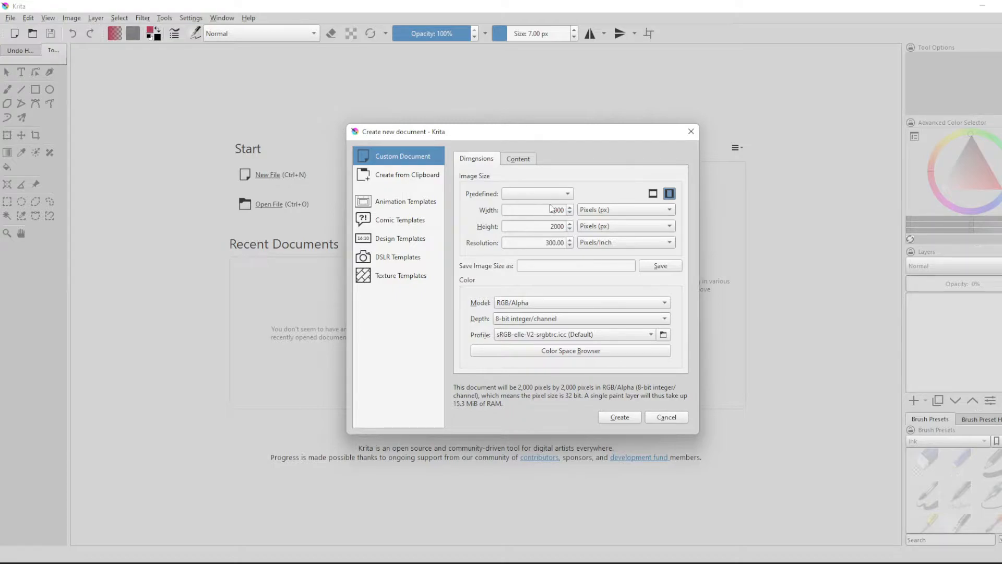
Check the predefined image sizes, then create a custom 2000 x 2000 px document at 300 pixels/inch
{"action": "left_click", "coordinate": [567, 195]}
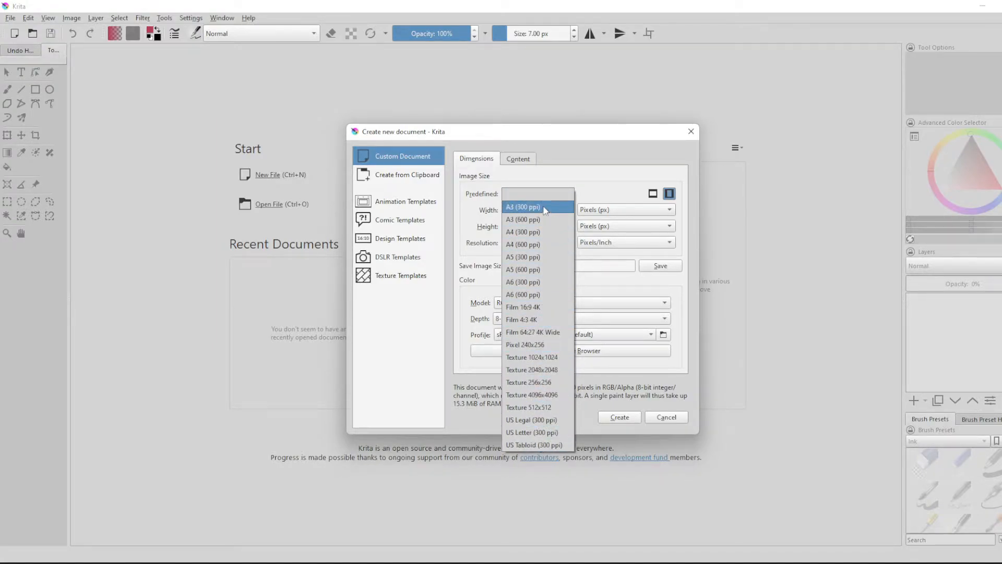
{"action": "left_click", "coordinate": [554, 178]}
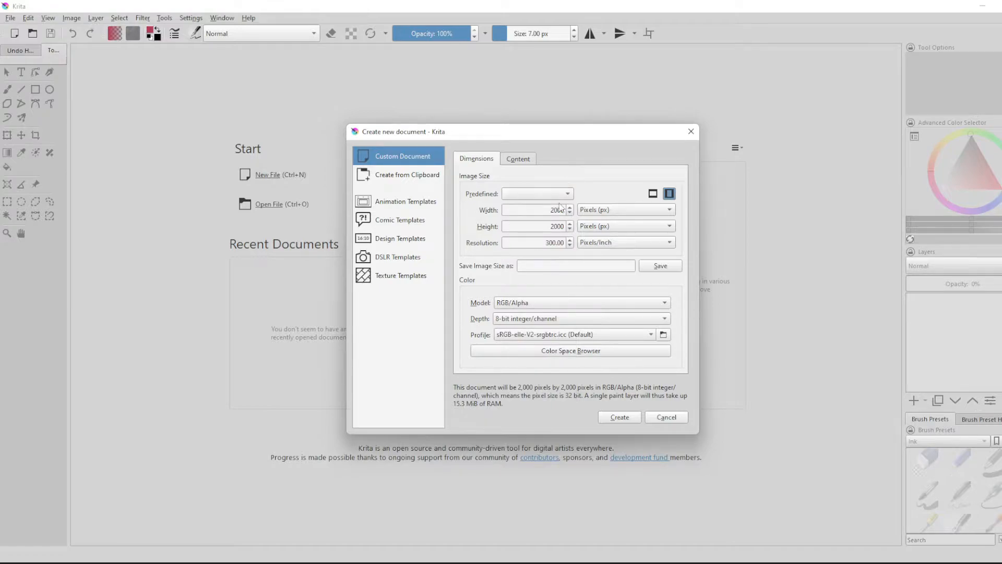
{"action": "left_click_drag", "start_coordinate": [540, 243], "coordinate": [562, 243]}
{"action": "left_click", "coordinate": [615, 417]}
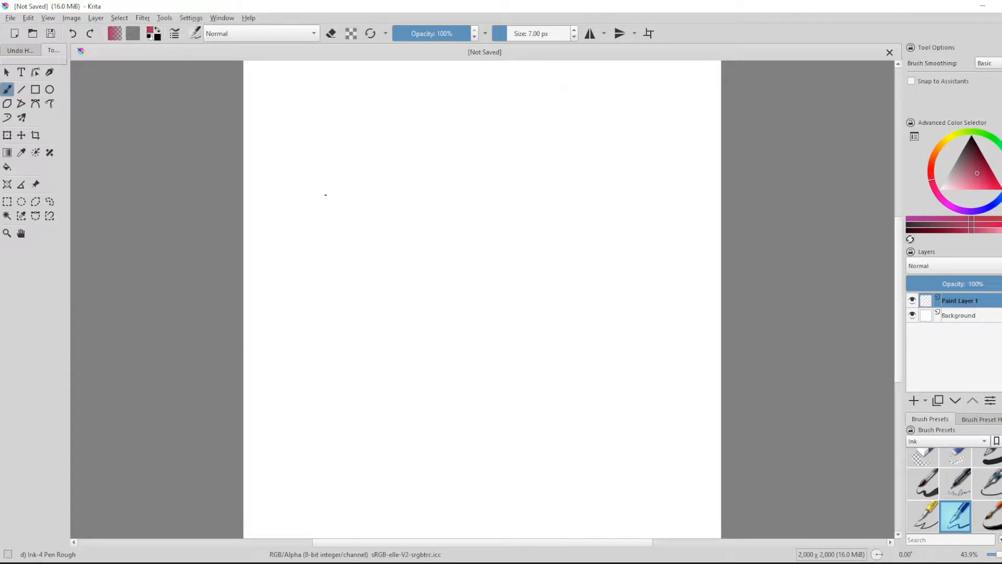
Hide the Background layer and show it again, and make Paint Layer 1 the active layer
{"action": "left_click", "coordinate": [972, 321]}
{"action": "left_click", "coordinate": [912, 316]}
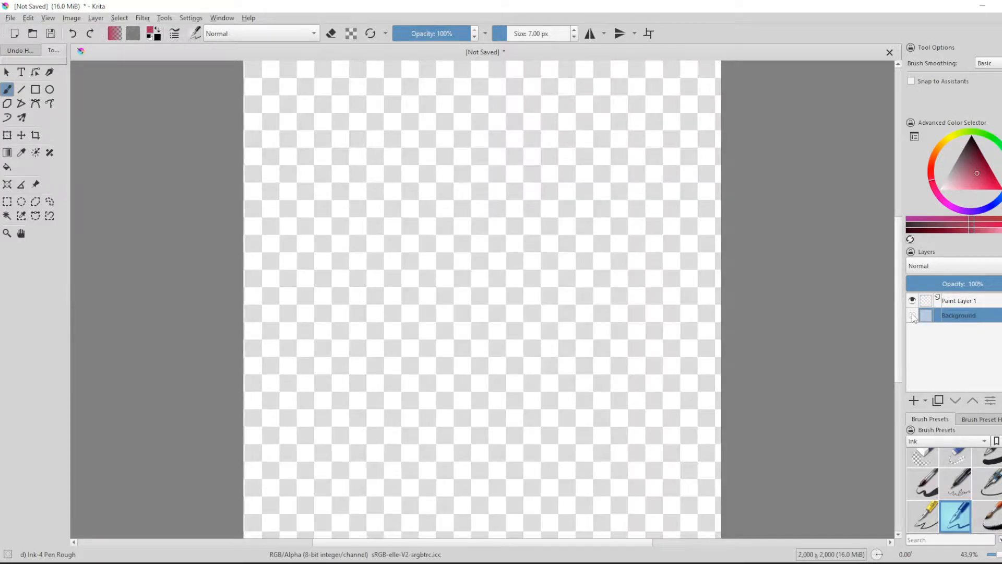
{"action": "left_click", "coordinate": [912, 316]}
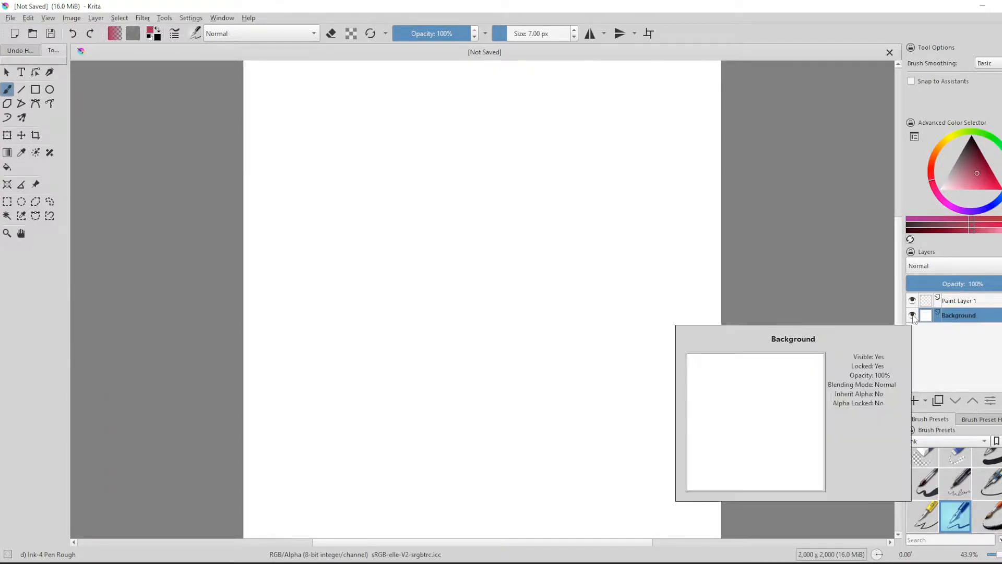
{"action": "left_click", "coordinate": [938, 302]}
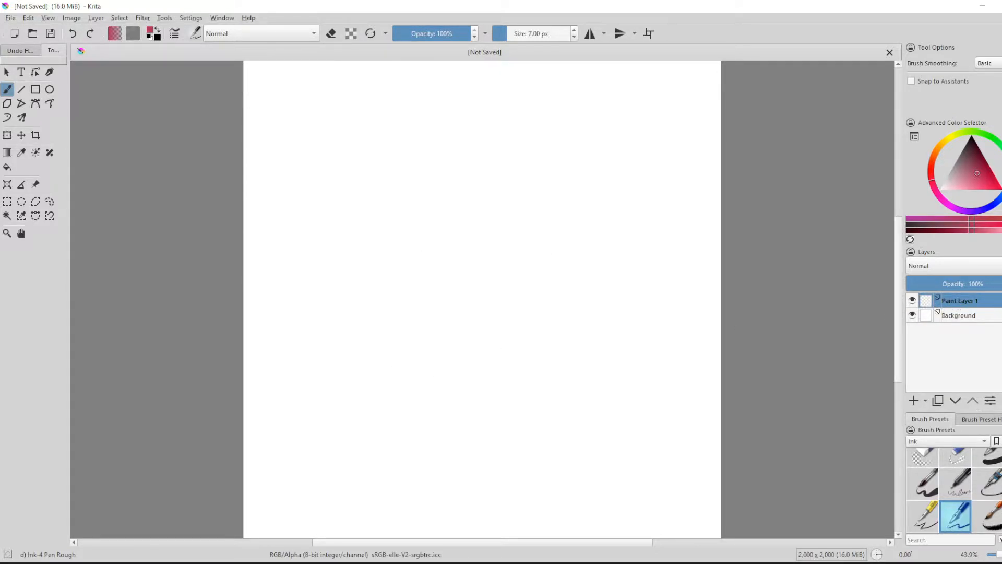
Change the Advanced Color Selector to a hue ring with an inner square using the HSV model, and pick a bright blue
{"action": "mouse_move", "coordinate": [968, 162]}
{"action": "left_mouse_down"}
{"action": "mouse_move", "coordinate": [1001, 194]}
{"action": "mouse_move", "coordinate": [967, 211]}
{"action": "mouse_move", "coordinate": [927, 177]}
{"action": "mouse_move", "coordinate": [940, 141]}
{"action": "mouse_move", "coordinate": [968, 131]}
{"action": "mouse_move", "coordinate": [998, 157]}
{"action": "mouse_move", "coordinate": [961, 174]}
{"action": "mouse_move", "coordinate": [979, 175]}
{"action": "left_mouse_up"}
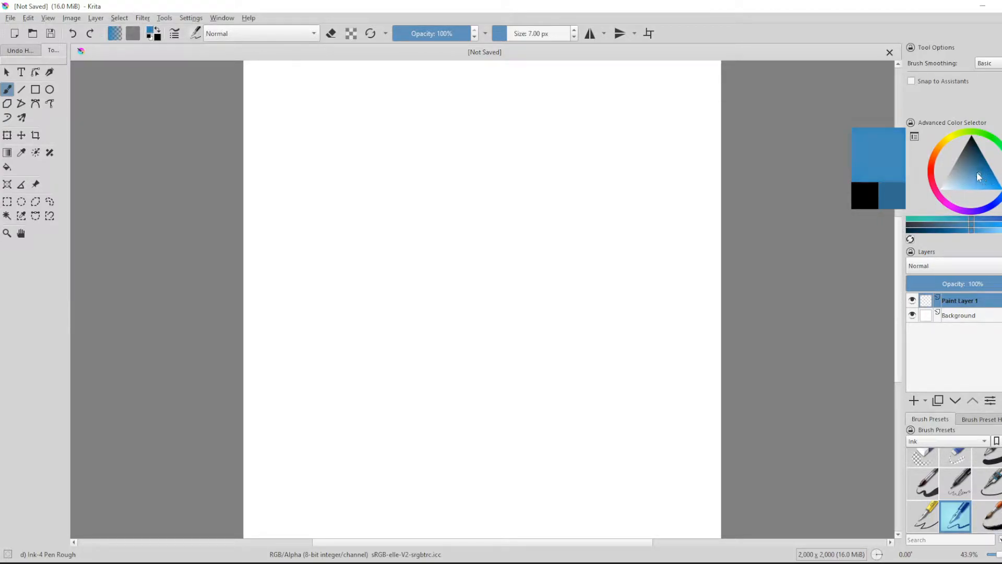
{"action": "left_click", "coordinate": [915, 138]}
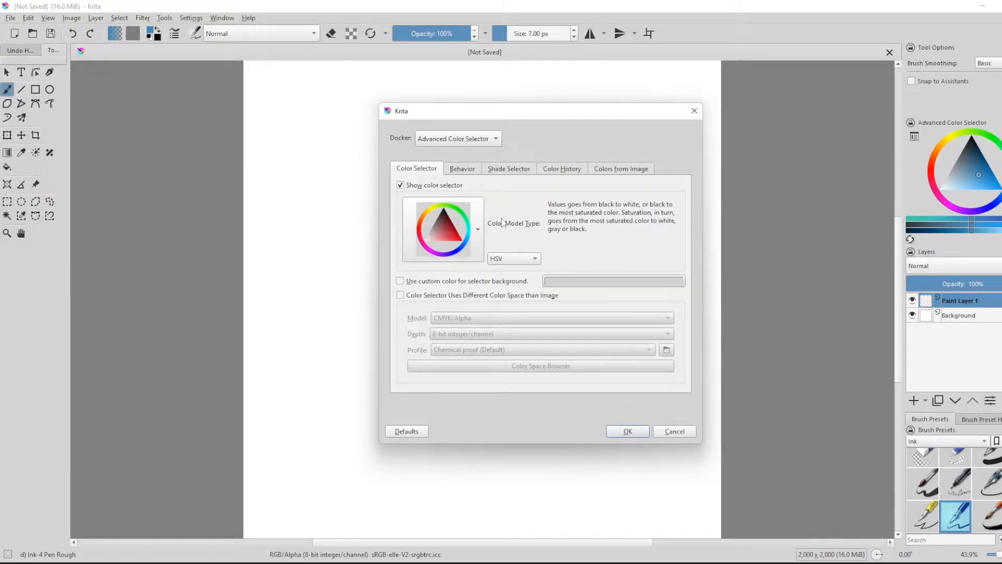
{"action": "left_click", "coordinate": [476, 229]}
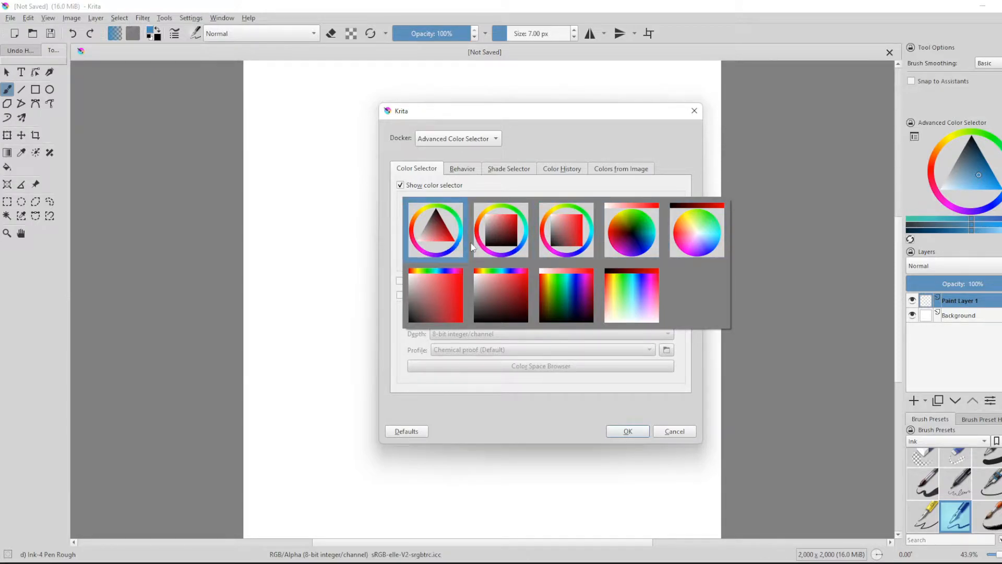
{"action": "left_click", "coordinate": [568, 235]}
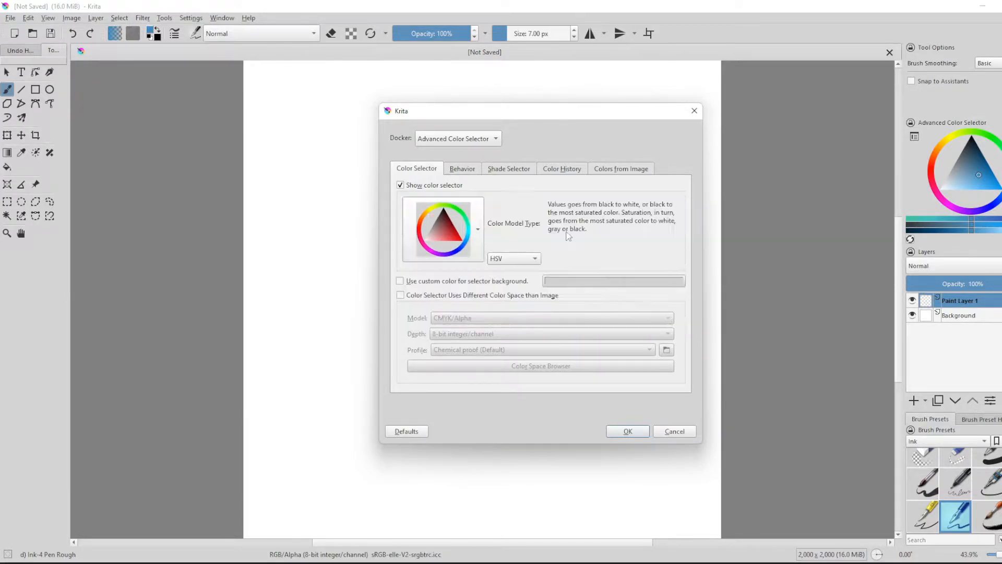
{"action": "left_click", "coordinate": [522, 259]}
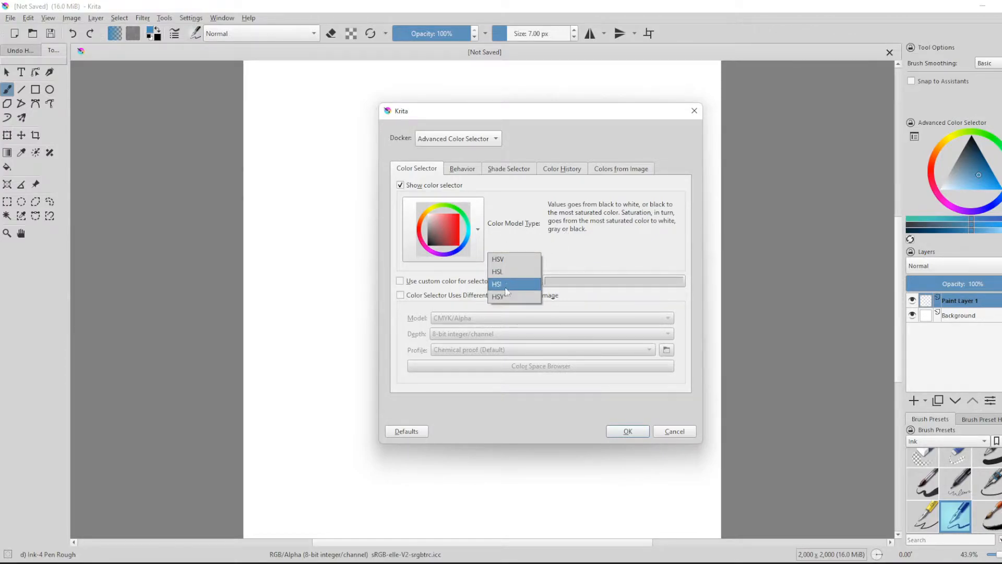
{"action": "left_click", "coordinate": [512, 259]}
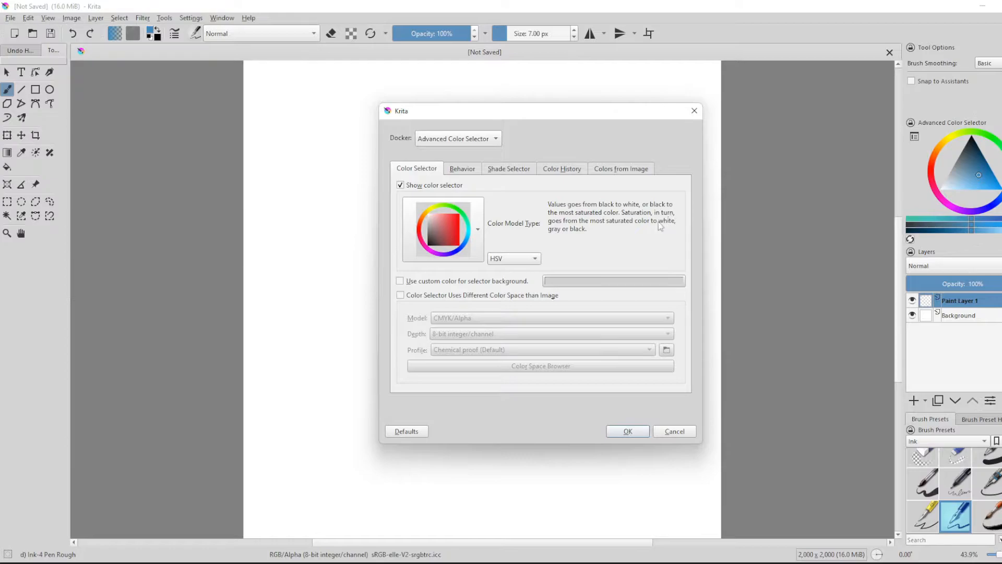
{"action": "left_click", "coordinate": [634, 431]}
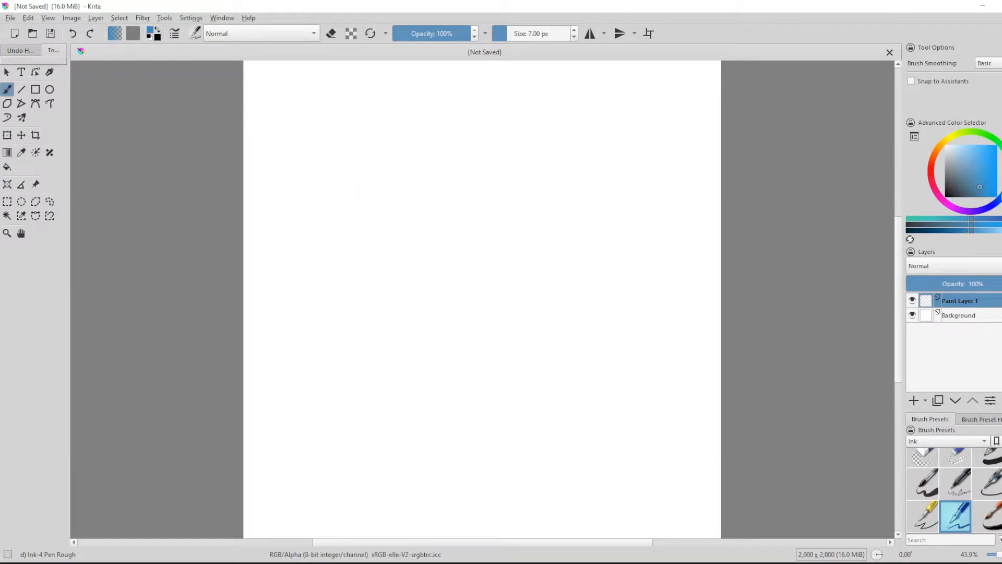
{"action": "left_click", "coordinate": [982, 164]}
{"action": "left_click_drag", "start_coordinate": [982, 164], "coordinate": [987, 170]}
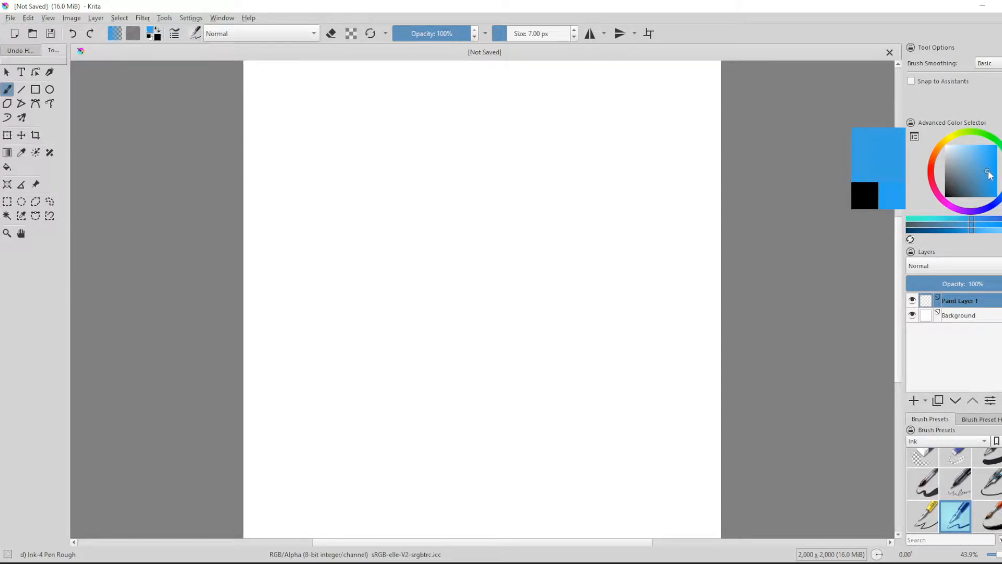
Browse the brush presets tagged All and Paint
{"action": "left_click", "coordinate": [966, 443]}
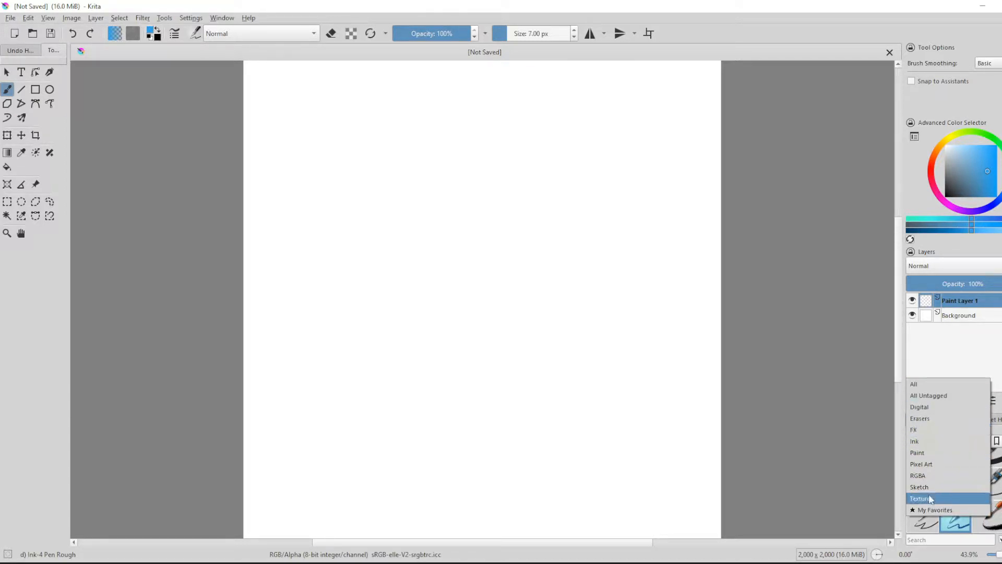
{"action": "left_click", "coordinate": [924, 385]}
{"action": "scroll", "coordinate": [954, 491], "scroll_direction": "down", "scroll_amount": 2}
{"action": "scroll", "coordinate": [954, 491], "scroll_direction": "down", "scroll_amount": 8}
{"action": "scroll", "coordinate": [954, 491], "scroll_direction": "up", "scroll_amount": 6}
{"action": "left_click", "coordinate": [979, 444]}
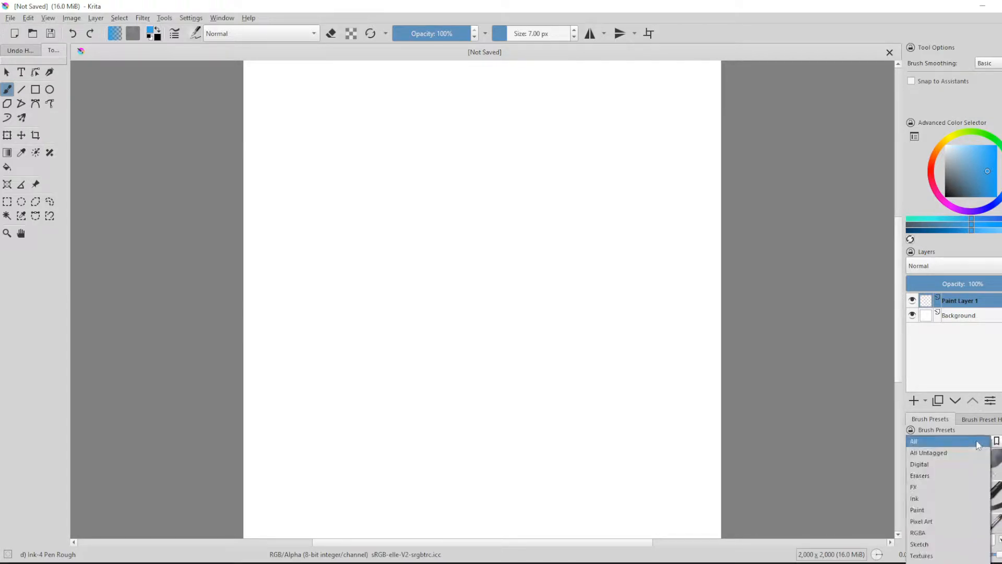
{"action": "left_click", "coordinate": [925, 510]}
{"action": "scroll", "coordinate": [954, 491], "scroll_direction": "down", "scroll_amount": 6}
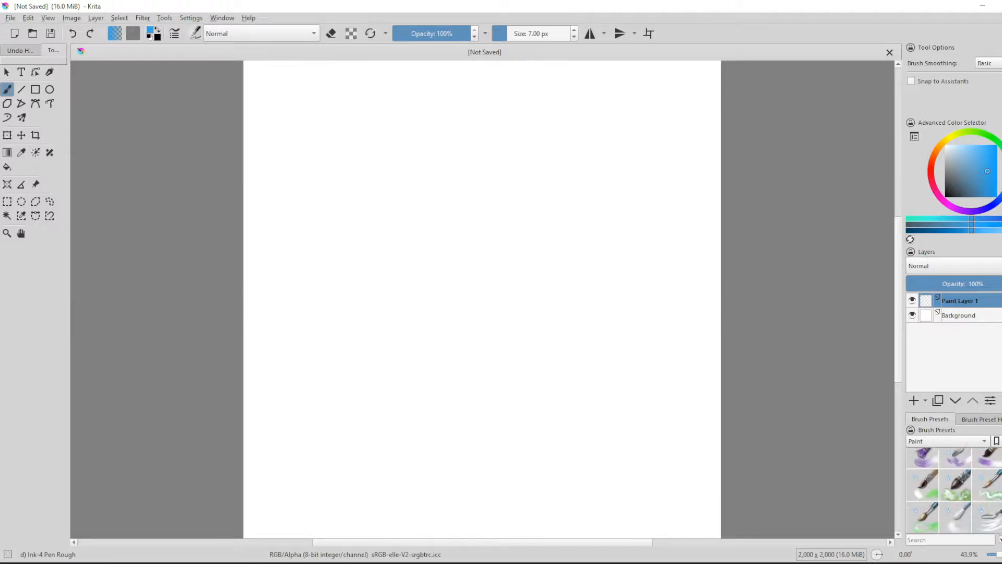
{"action": "scroll", "coordinate": [921, 505], "scroll_direction": "up", "scroll_amount": 1}
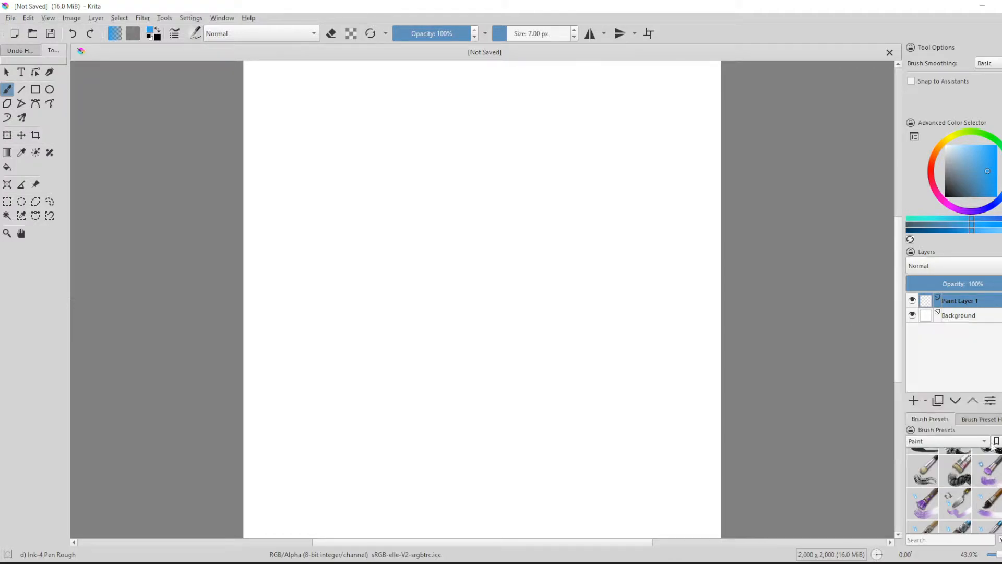
Show the Sketch brush presets, examine the pencils, chalks and blenders, and select the c) Pencil-1 Hard brush
{"action": "left_click", "coordinate": [937, 441]}
{"action": "left_click", "coordinate": [924, 474]}
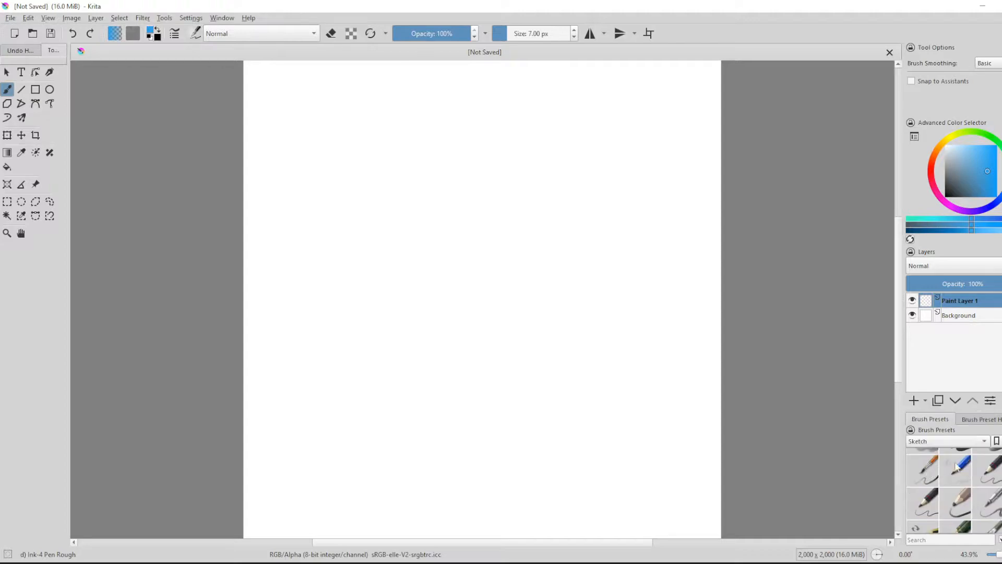
{"action": "scroll", "coordinate": [954, 490], "scroll_direction": "down", "scroll_amount": 5}
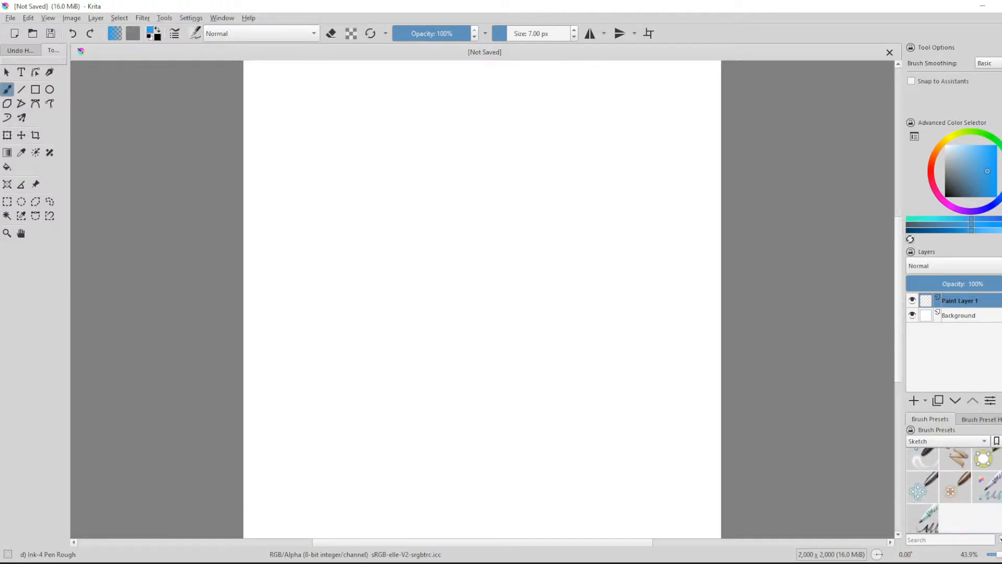
{"action": "scroll", "coordinate": [923, 501], "scroll_direction": "up", "scroll_amount": 5}
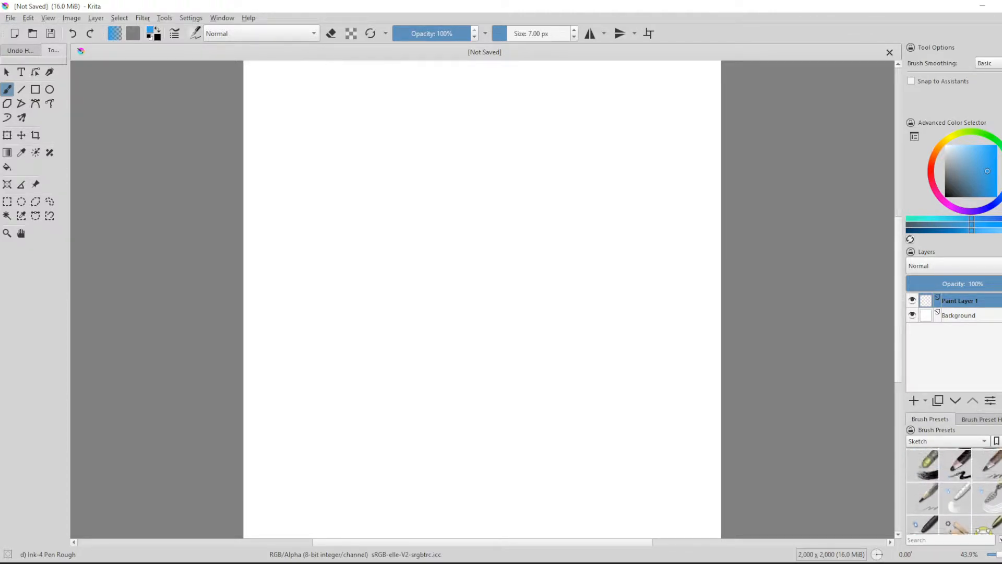
{"action": "mouse_move", "coordinate": [934, 505]}
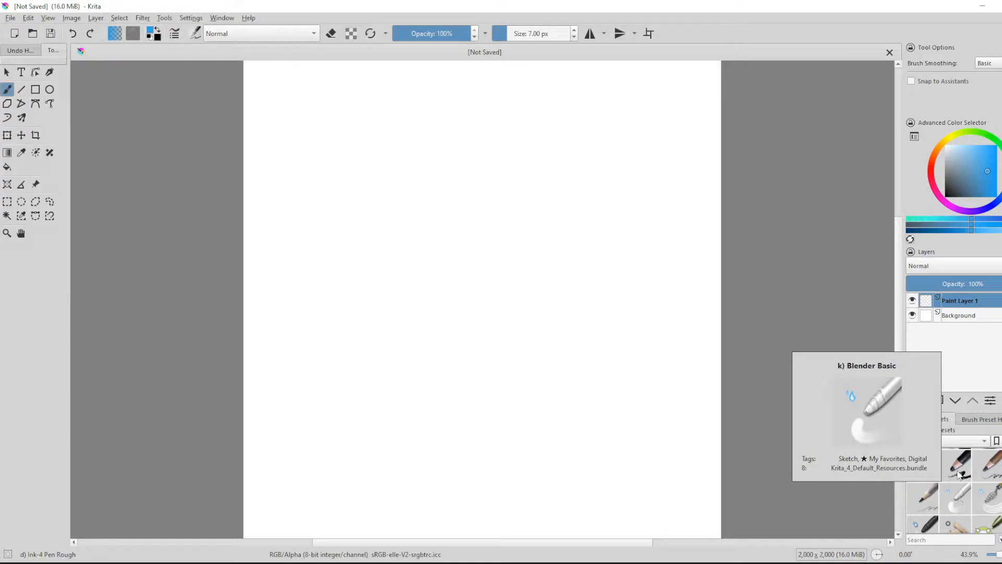
{"action": "mouse_move", "coordinate": [959, 472]}
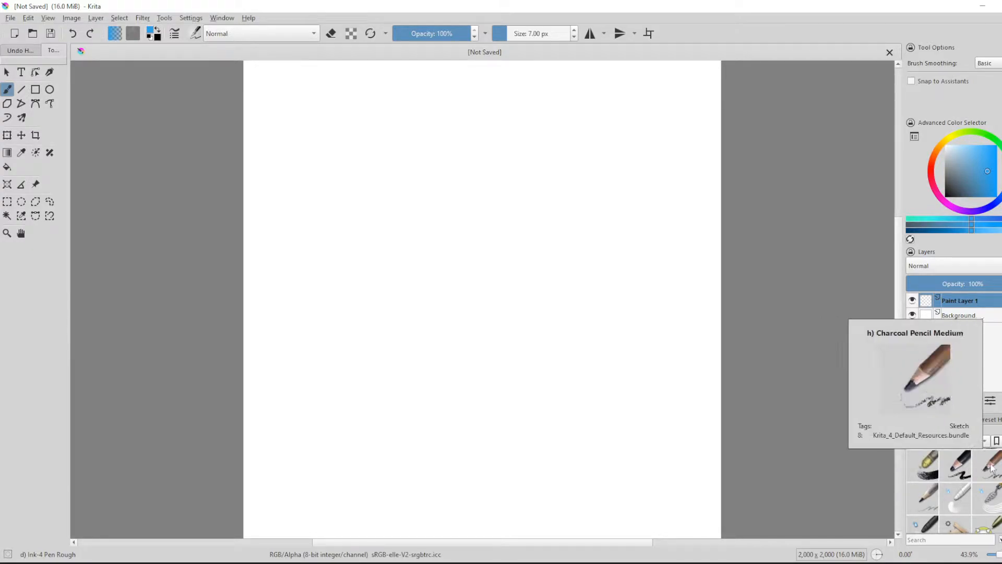
{"action": "mouse_move", "coordinate": [926, 467]}
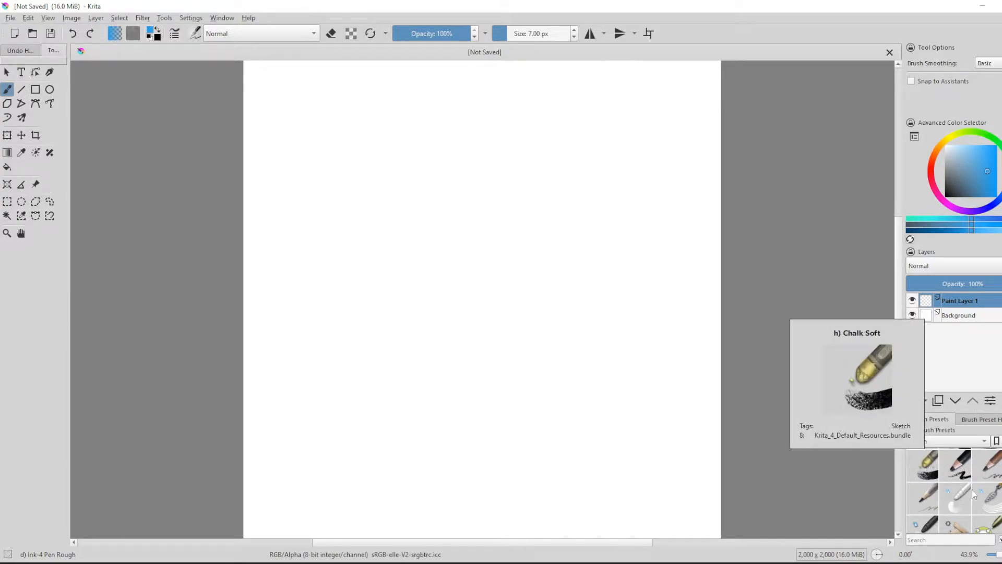
{"action": "mouse_move", "coordinate": [991, 502]}
{"action": "scroll", "coordinate": [954, 493], "scroll_direction": "up", "scroll_amount": 6}
{"action": "scroll", "coordinate": [923, 510], "scroll_direction": "up", "scroll_amount": 1}
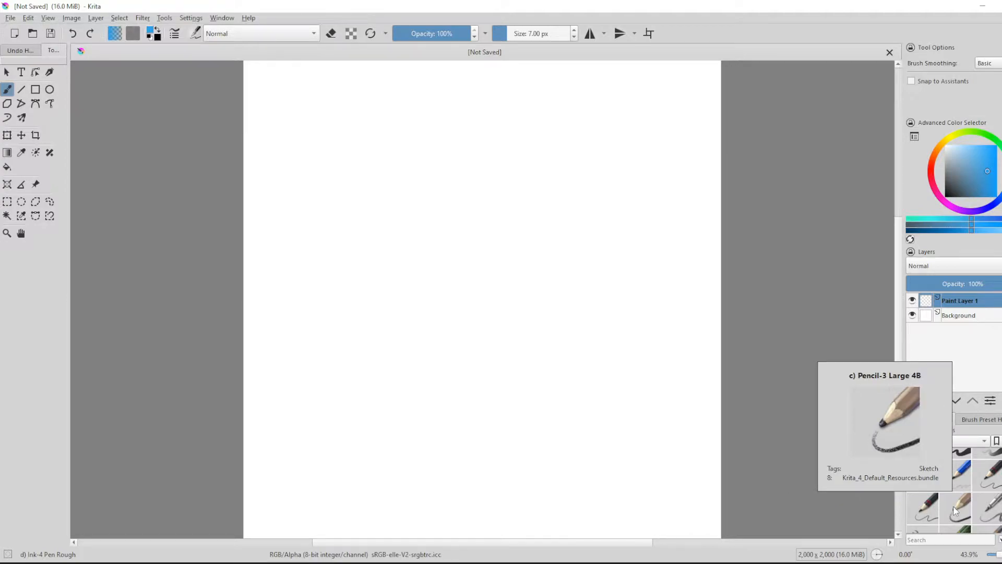
{"action": "left_click", "coordinate": [961, 479]}
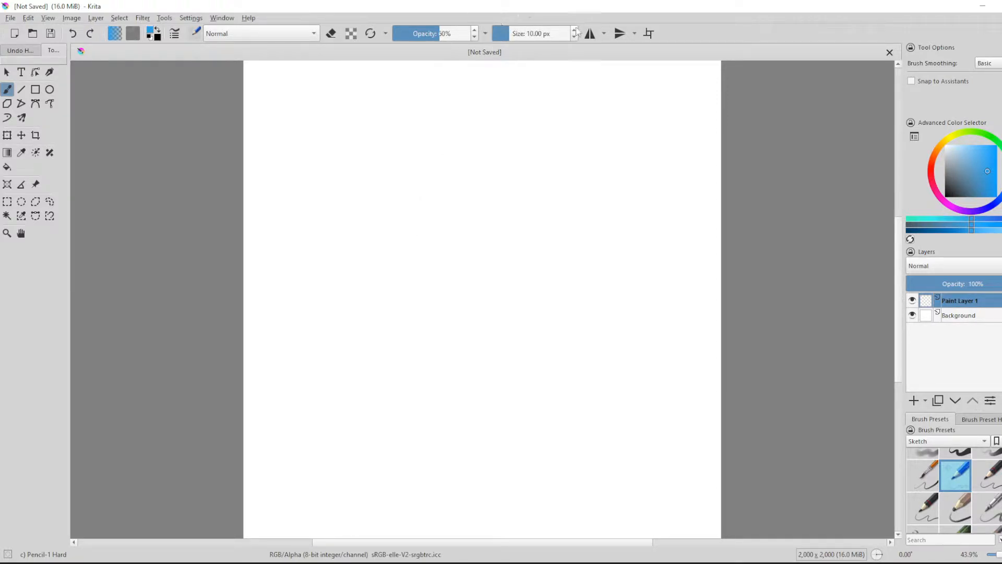
Draw three test strokes near the canvas's upper edge at 50% opacity, using a medium, a 302.56 px and a 4.74 px brush size
{"action": "left_click_drag", "start_coordinate": [513, 32], "coordinate": [522, 30]}
{"action": "left_click_drag", "start_coordinate": [445, 134], "coordinate": [505, 131]}
{"action": "left_click_drag", "start_coordinate": [519, 33], "coordinate": [544, 32]}
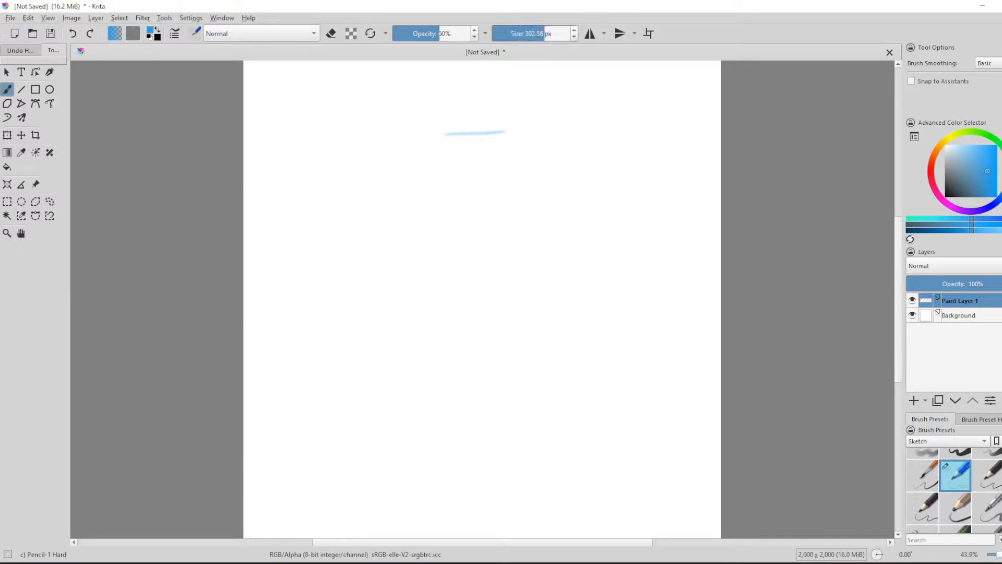
{"action": "left_click_drag", "start_coordinate": [444, 172], "coordinate": [491, 159]}
{"action": "left_click_drag", "start_coordinate": [538, 32], "coordinate": [506, 32]}
{"action": "left_click_drag", "start_coordinate": [442, 202], "coordinate": [491, 202]}
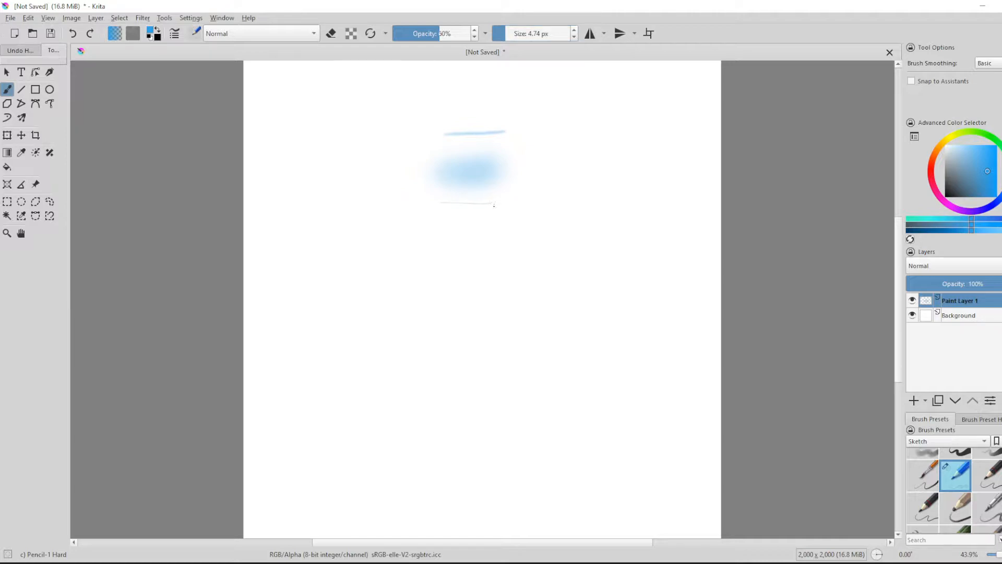
Set the brush opacity to 100% and draw three more test strokes with a thin, a medium and a 302.56 px brush size
{"action": "left_click", "coordinate": [446, 34]}
{"action": "left_click_drag", "start_coordinate": [446, 34], "coordinate": [495, 33]}
{"action": "left_click_drag", "start_coordinate": [440, 216], "coordinate": [487, 215]}
{"action": "left_click_drag", "start_coordinate": [510, 33], "coordinate": [541, 32]}
{"action": "left_click_drag", "start_coordinate": [436, 106], "coordinate": [525, 106]}
{"action": "left_click_drag", "start_coordinate": [540, 32], "coordinate": [545, 32]}
{"action": "left_click_drag", "start_coordinate": [446, 74], "coordinate": [533, 75]}
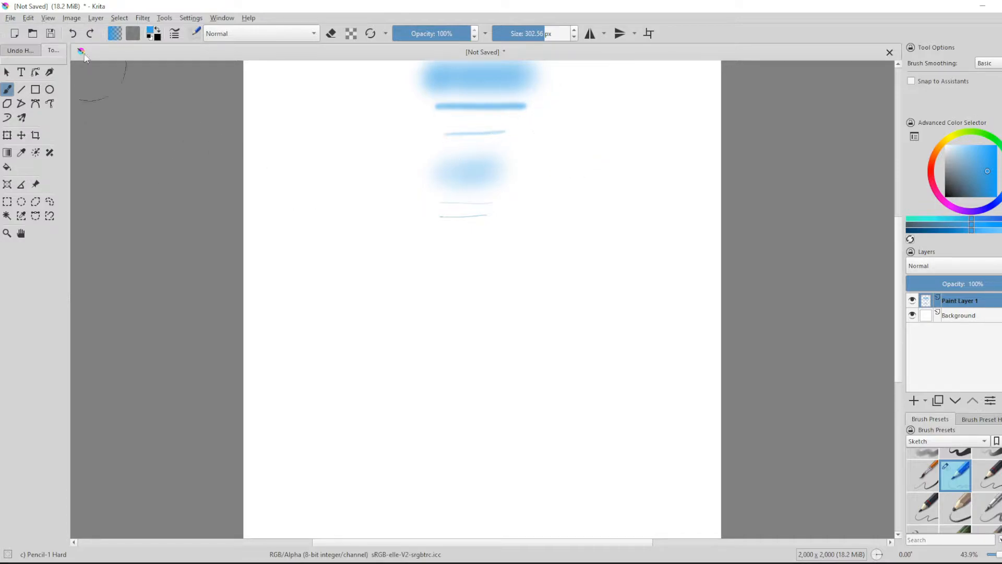
Undo all the test strokes on Paint Layer 1 and set the brush size to 21.90 px
{"action": "left_click", "coordinate": [73, 34]}
{"action": "left_click", "coordinate": [73, 34]}
{"action": "left_click", "coordinate": [73, 33]}
{"action": "left_click", "coordinate": [73, 34]}
{"action": "left_click", "coordinate": [73, 34]}
{"action": "left_click", "coordinate": [73, 34]}
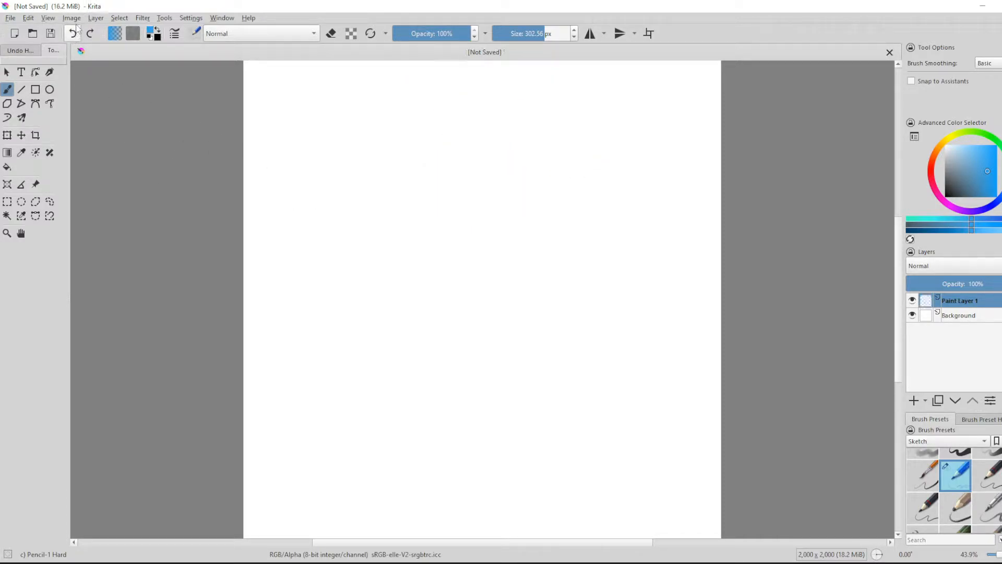
{"action": "left_click_drag", "start_coordinate": [522, 33], "coordinate": [514, 34]}
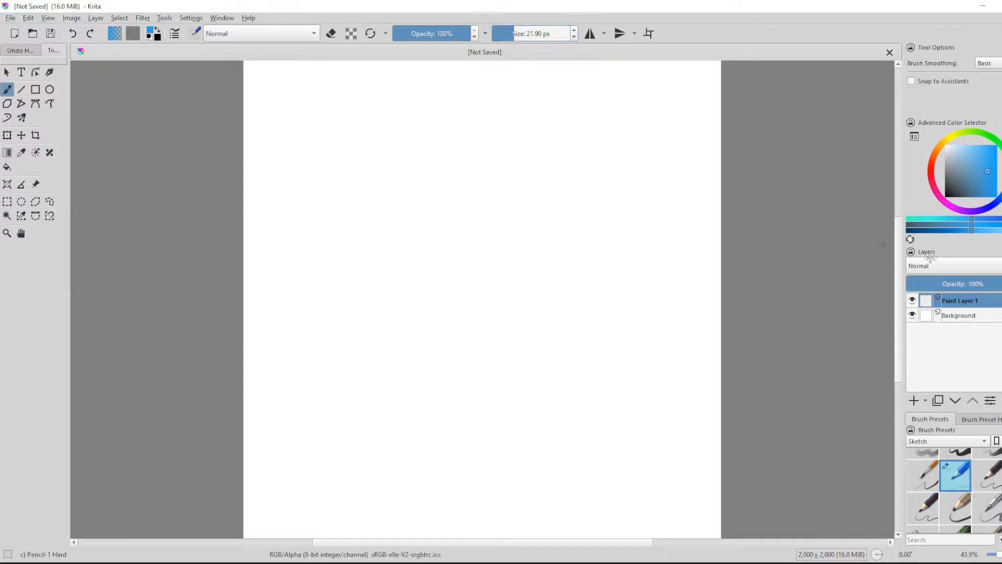
Rename Paint Layer 1 as Rough Sketch
{"action": "double_click", "coordinate": [961, 301]}
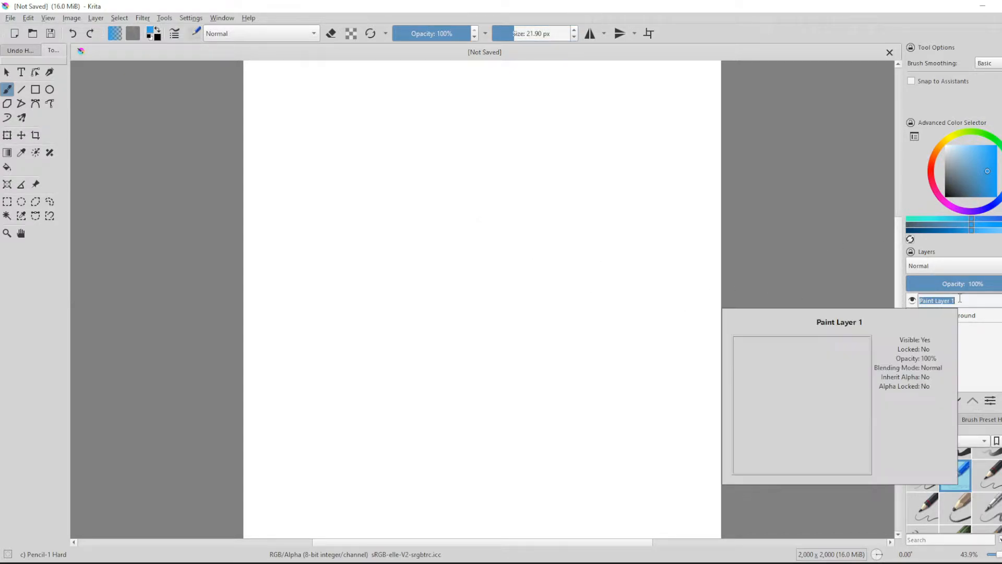
{"action": "type", "text": "Rough"}
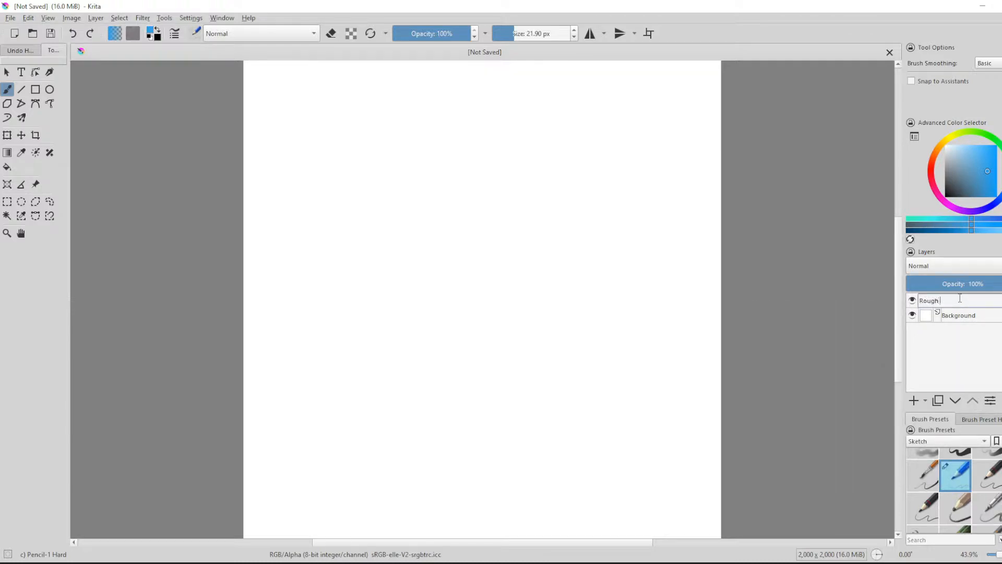
{"action": "type", "text": " Sketch"}
{"action": "key", "text": "Return"}
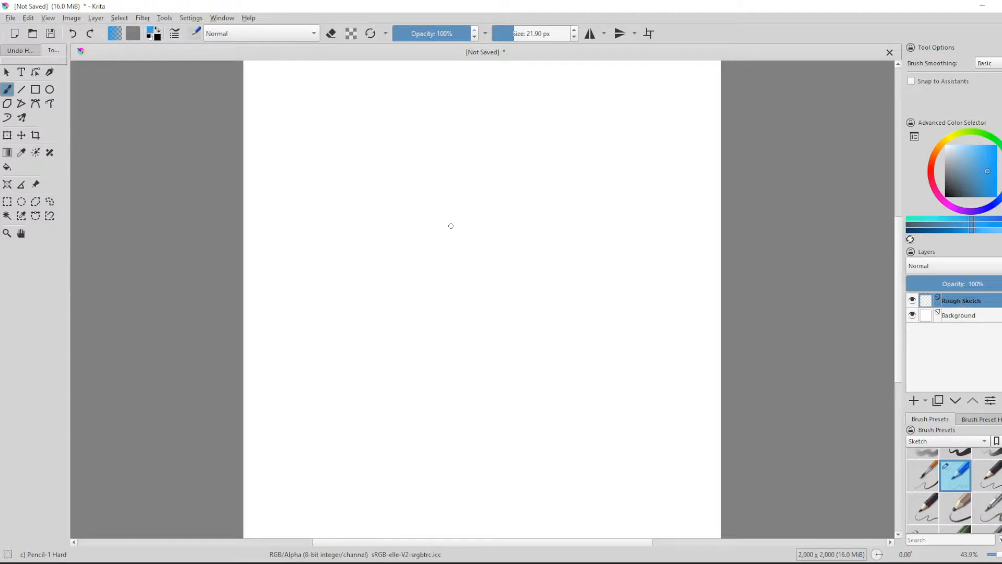
Sketch the head's circle and tapered jaw near the canvas centre, adding the facial guidelines, back of the skull, eyes and nose
{"action": "mouse_move", "coordinate": [485, 198]}
{"action": "left_mouse_down"}
{"action": "mouse_move", "coordinate": [489, 279]}
{"action": "mouse_move", "coordinate": [438, 224]}
{"action": "mouse_move", "coordinate": [517, 240]}
{"action": "mouse_move", "coordinate": [504, 204]}
{"action": "left_mouse_up"}
{"action": "mouse_move", "coordinate": [442, 271]}
{"action": "left_mouse_down"}
{"action": "mouse_move", "coordinate": [454, 307]}
{"action": "mouse_move", "coordinate": [436, 259]}
{"action": "mouse_move", "coordinate": [449, 297]}
{"action": "mouse_move", "coordinate": [476, 307]}
{"action": "mouse_move", "coordinate": [500, 292]}
{"action": "mouse_move", "coordinate": [507, 257]}
{"action": "left_mouse_up"}
{"action": "left_click_drag", "start_coordinate": [498, 295], "coordinate": [505, 256]}
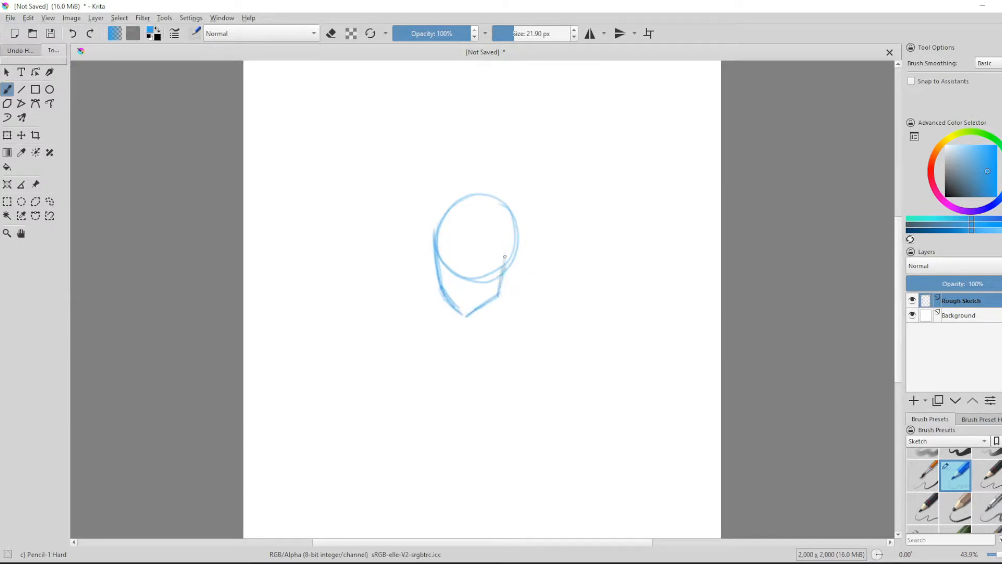
{"action": "mouse_move", "coordinate": [438, 233]}
{"action": "left_mouse_down"}
{"action": "mouse_move", "coordinate": [480, 193]}
{"action": "mouse_move", "coordinate": [517, 221]}
{"action": "left_mouse_up"}
{"action": "mouse_move", "coordinate": [507, 272]}
{"action": "left_mouse_down"}
{"action": "mouse_move", "coordinate": [521, 254]}
{"action": "mouse_move", "coordinate": [521, 222]}
{"action": "mouse_move", "coordinate": [484, 191]}
{"action": "left_mouse_up"}
{"action": "mouse_move", "coordinate": [456, 267]}
{"action": "left_mouse_down"}
{"action": "mouse_move", "coordinate": [463, 219]}
{"action": "mouse_move", "coordinate": [457, 293]}
{"action": "left_mouse_up"}
{"action": "mouse_move", "coordinate": [440, 254]}
{"action": "left_mouse_down"}
{"action": "mouse_move", "coordinate": [528, 248]}
{"action": "mouse_move", "coordinate": [436, 274]}
{"action": "mouse_move", "coordinate": [514, 281]}
{"action": "mouse_move", "coordinate": [441, 289]}
{"action": "mouse_move", "coordinate": [487, 290]}
{"action": "mouse_move", "coordinate": [470, 266]}
{"action": "mouse_move", "coordinate": [491, 264]}
{"action": "mouse_move", "coordinate": [484, 263]}
{"action": "left_mouse_up"}
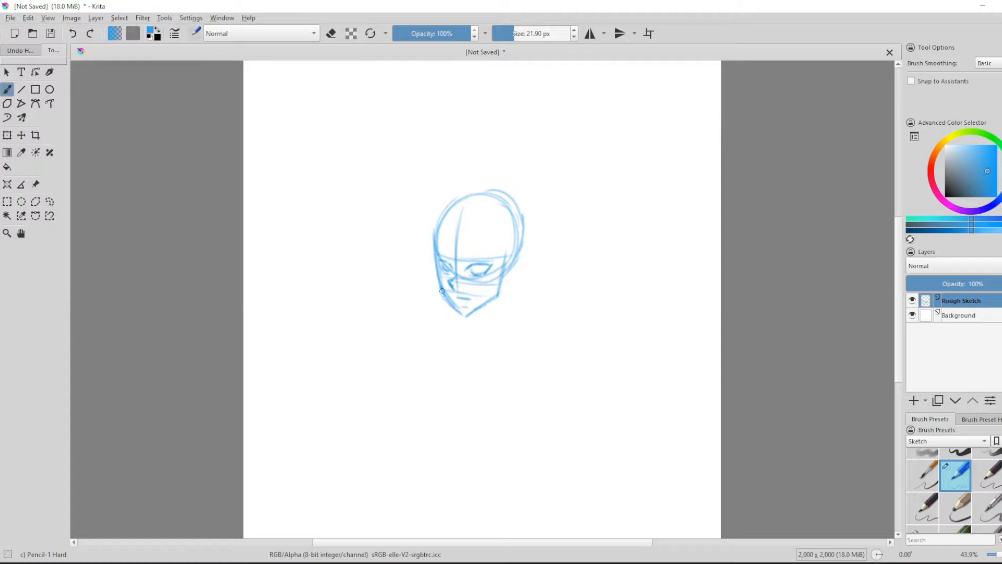
Sketch the ear, the hair outline with a jagged fringe, the eyebrows and the neck around the head on Rough Sketch
{"action": "mouse_move", "coordinate": [445, 299]}
{"action": "left_mouse_down"}
{"action": "mouse_move", "coordinate": [464, 318]}
{"action": "mouse_move", "coordinate": [489, 307]}
{"action": "mouse_move", "coordinate": [514, 260]}
{"action": "mouse_move", "coordinate": [507, 290]}
{"action": "mouse_move", "coordinate": [502, 272]}
{"action": "mouse_move", "coordinate": [515, 285]}
{"action": "left_mouse_up"}
{"action": "mouse_move", "coordinate": [448, 233]}
{"action": "left_mouse_down"}
{"action": "mouse_move", "coordinate": [463, 249]}
{"action": "mouse_move", "coordinate": [461, 267]}
{"action": "mouse_move", "coordinate": [438, 231]}
{"action": "mouse_move", "coordinate": [432, 265]}
{"action": "mouse_move", "coordinate": [419, 258]}
{"action": "mouse_move", "coordinate": [428, 256]}
{"action": "mouse_move", "coordinate": [426, 267]}
{"action": "mouse_move", "coordinate": [424, 221]}
{"action": "mouse_move", "coordinate": [448, 199]}
{"action": "mouse_move", "coordinate": [434, 217]}
{"action": "mouse_move", "coordinate": [487, 200]}
{"action": "mouse_move", "coordinate": [462, 190]}
{"action": "mouse_move", "coordinate": [490, 192]}
{"action": "mouse_move", "coordinate": [432, 213]}
{"action": "mouse_move", "coordinate": [427, 272]}
{"action": "mouse_move", "coordinate": [467, 264]}
{"action": "mouse_move", "coordinate": [473, 240]}
{"action": "mouse_move", "coordinate": [488, 246]}
{"action": "mouse_move", "coordinate": [496, 275]}
{"action": "mouse_move", "coordinate": [506, 258]}
{"action": "mouse_move", "coordinate": [500, 276]}
{"action": "mouse_move", "coordinate": [524, 262]}
{"action": "mouse_move", "coordinate": [527, 229]}
{"action": "mouse_move", "coordinate": [486, 191]}
{"action": "mouse_move", "coordinate": [443, 211]}
{"action": "left_mouse_up"}
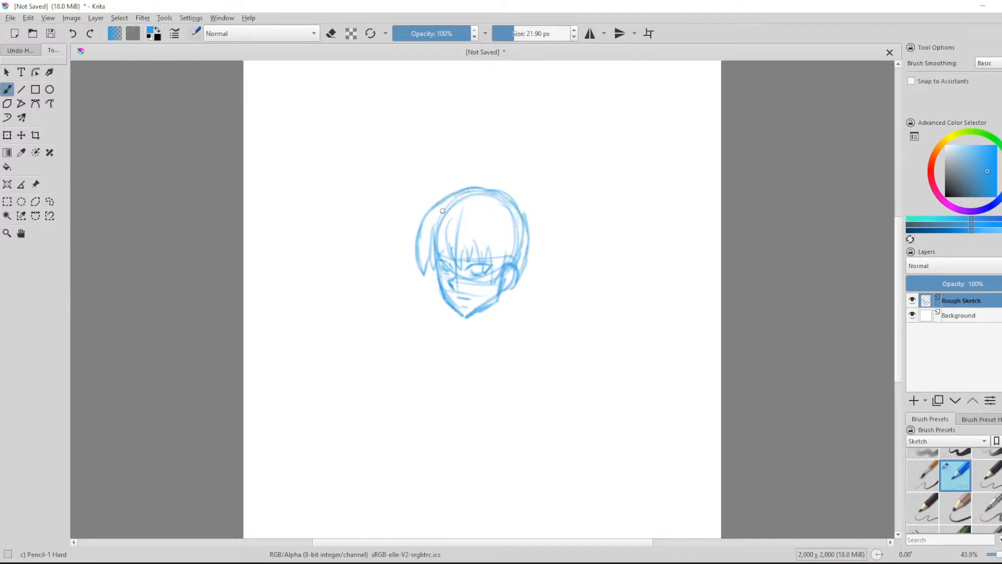
{"action": "left_click_drag", "start_coordinate": [500, 250], "coordinate": [503, 233]}
{"action": "left_click_drag", "start_coordinate": [478, 311], "coordinate": [479, 325]}
{"action": "left_click_drag", "start_coordinate": [504, 296], "coordinate": [509, 314]}
{"action": "left_click_drag", "start_coordinate": [510, 267], "coordinate": [507, 280]}
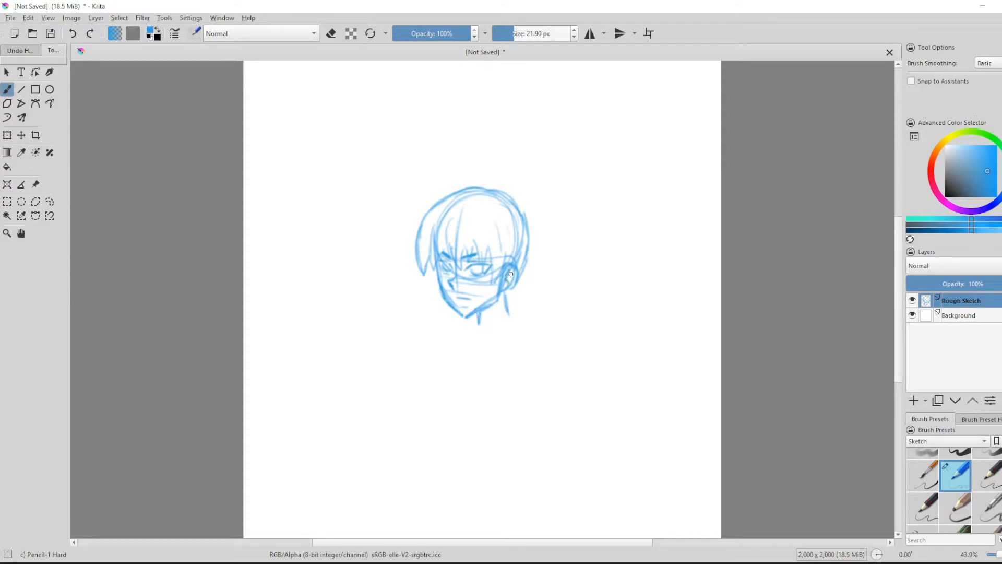
{"action": "mouse_move", "coordinate": [476, 325]}
{"action": "left_mouse_down"}
{"action": "mouse_move", "coordinate": [512, 316]}
{"action": "mouse_move", "coordinate": [493, 324]}
{"action": "left_mouse_up"}
Add a new paint layer above Rough Sketch and lower the Rough Sketch layer's opacity to about 32%
{"action": "left_click", "coordinate": [926, 401]}
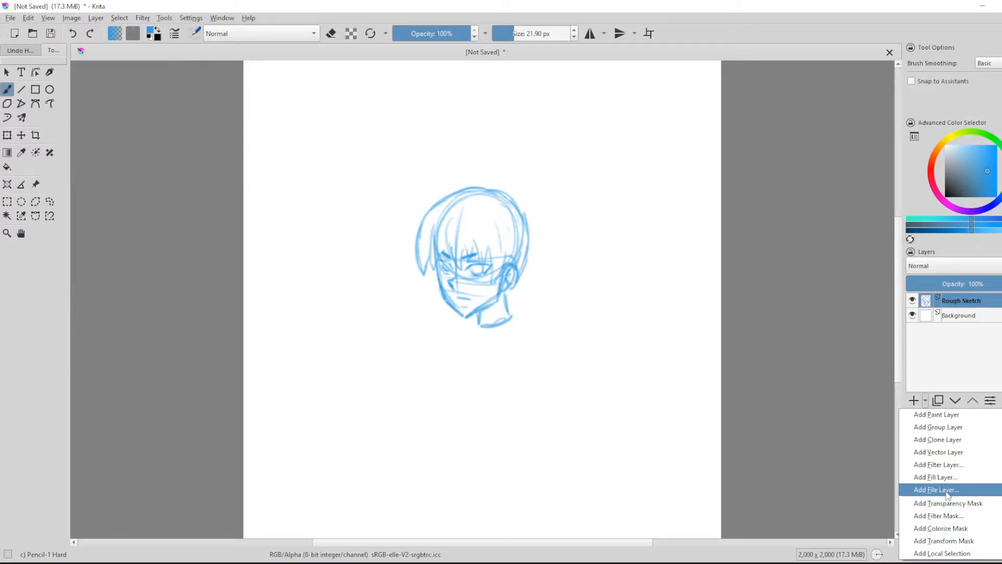
{"action": "left_click", "coordinate": [945, 416]}
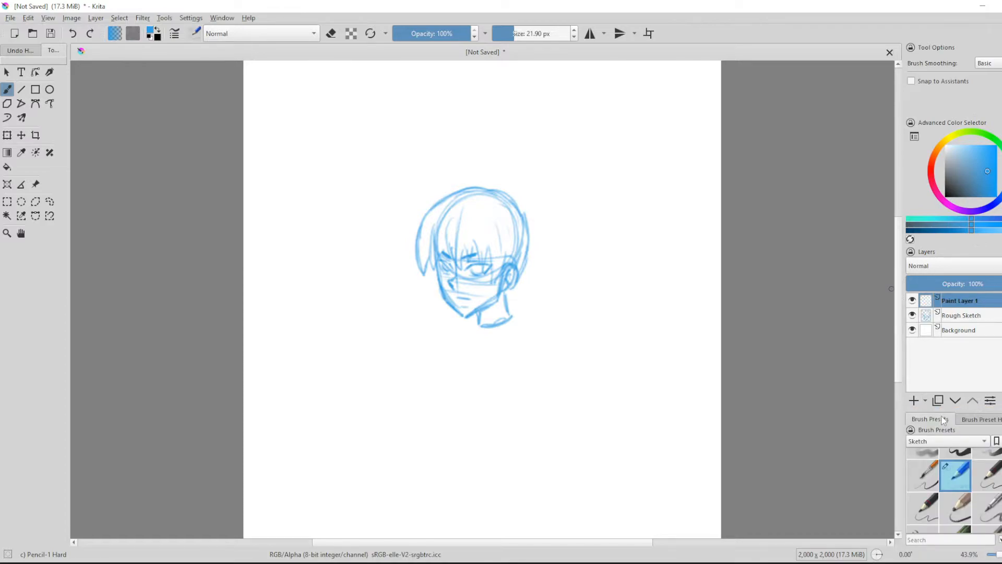
{"action": "left_click", "coordinate": [970, 317]}
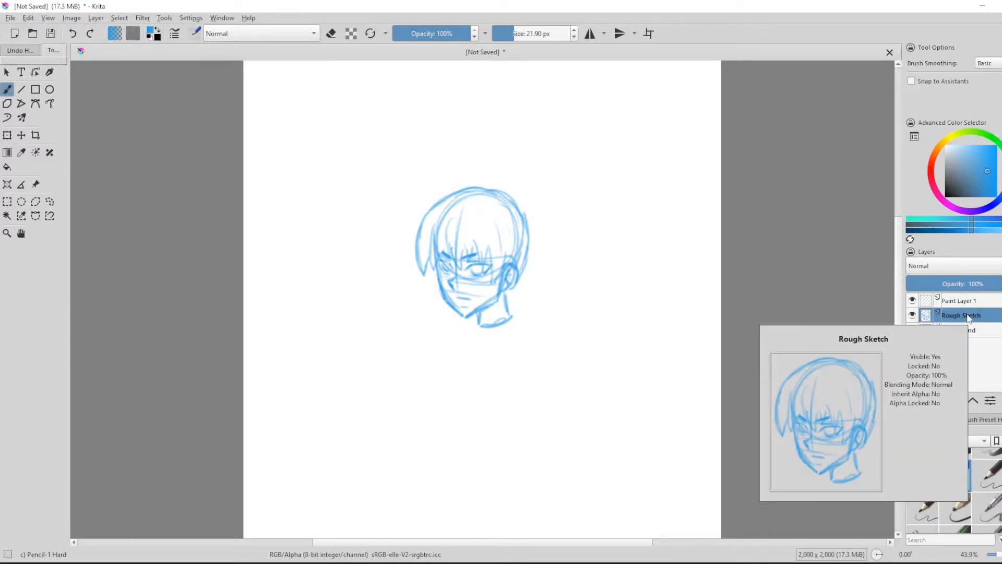
{"action": "left_click_drag", "start_coordinate": [974, 283], "coordinate": [970, 283]}
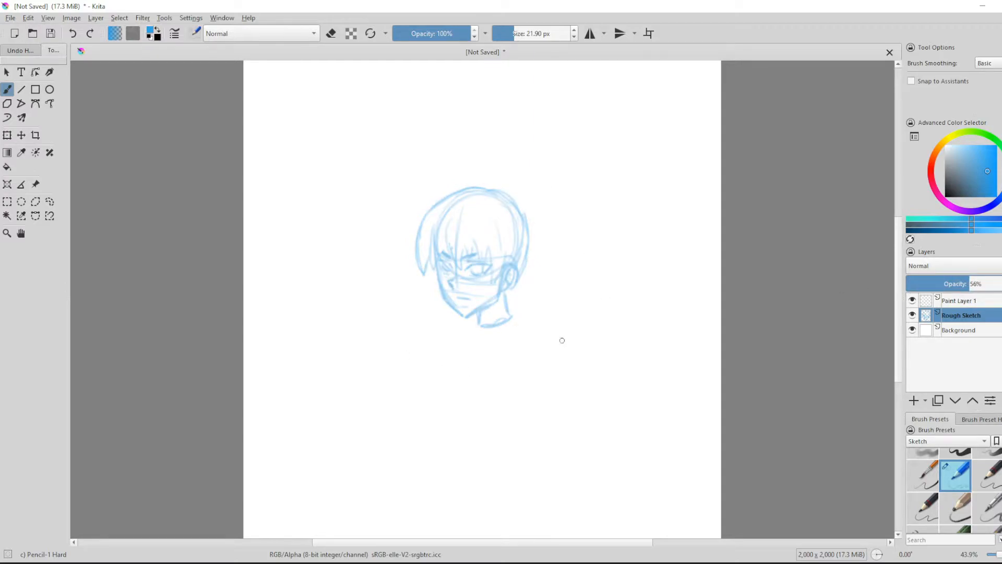
{"action": "left_click_drag", "start_coordinate": [958, 284], "coordinate": [942, 284]}
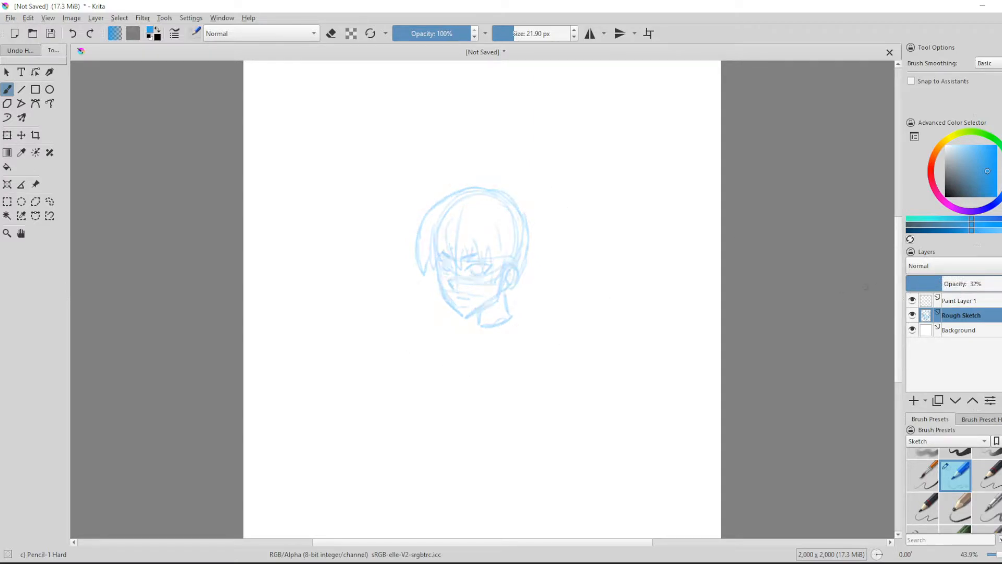
Make Paint Layer 1 active and pick a muted crimson as the foreground colour
{"action": "left_click", "coordinate": [971, 302]}
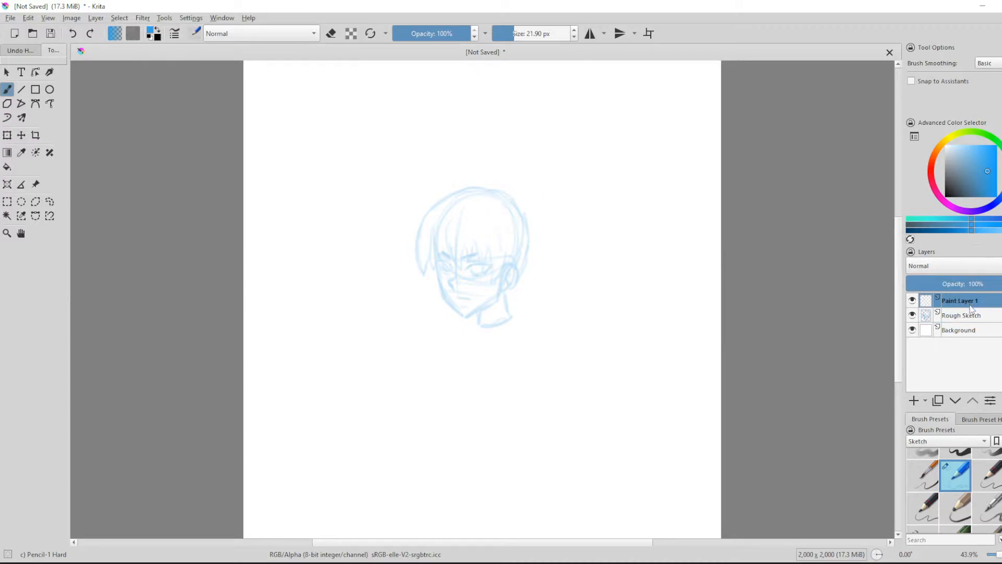
{"action": "left_click", "coordinate": [932, 179]}
{"action": "left_click", "coordinate": [973, 172]}
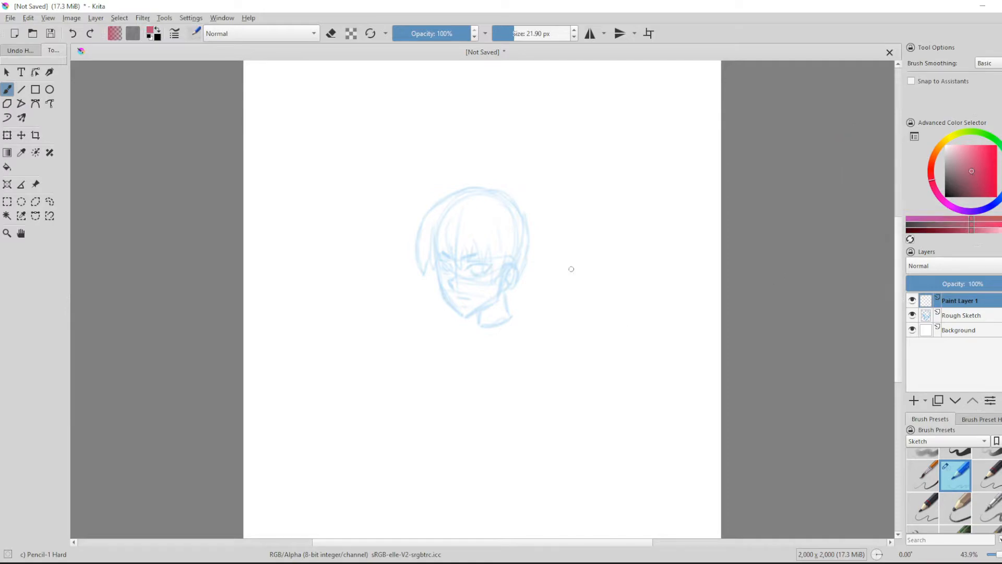
Scribble over the head on Paint Layer 1, switch each drawn layer's visibility off and on, and undo the scribble
{"action": "mouse_move", "coordinate": [526, 178]}
{"action": "left_mouse_down"}
{"action": "mouse_move", "coordinate": [461, 313]}
{"action": "mouse_move", "coordinate": [483, 330]}
{"action": "mouse_move", "coordinate": [491, 356]}
{"action": "left_mouse_up"}
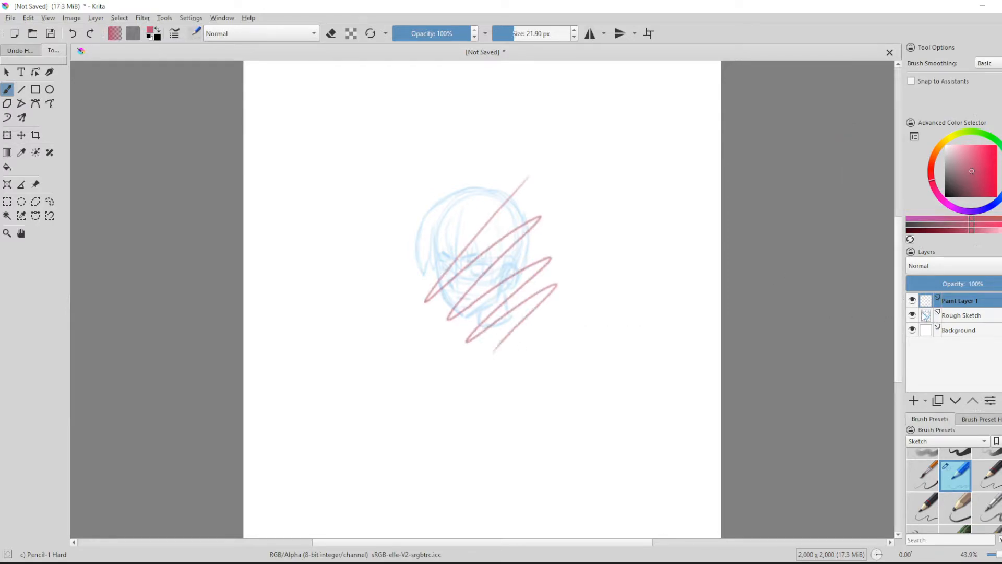
{"action": "left_click", "coordinate": [912, 316]}
{"action": "left_click", "coordinate": [913, 315]}
{"action": "left_click", "coordinate": [913, 301]}
{"action": "left_click", "coordinate": [913, 302]}
{"action": "key", "text": "ctrl+z"}
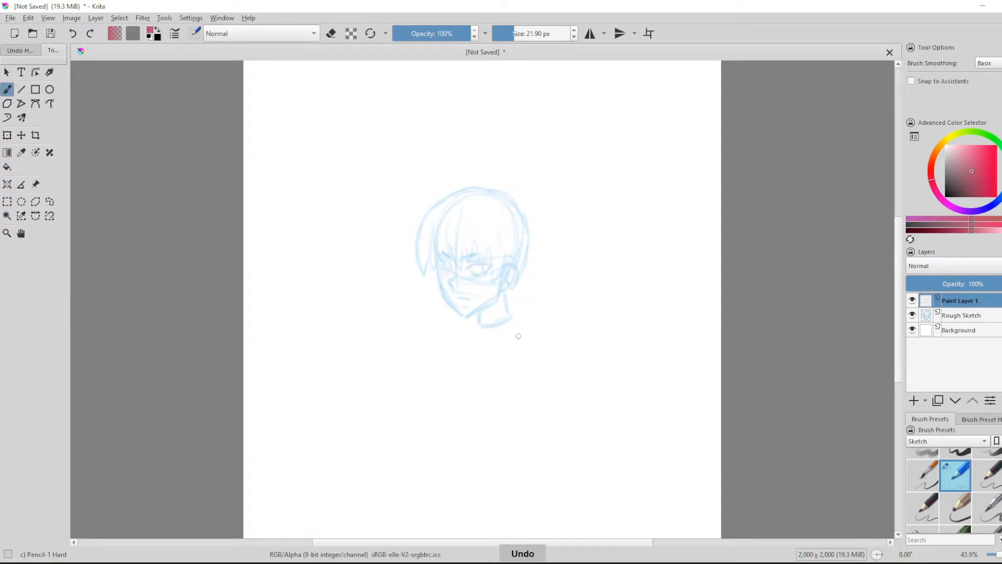
Set the brush size to 3.18 px, show the Ink brush presets and select the d) Ink-1 Precision brush
{"action": "key", "text": "ctrl+plus"}
{"action": "key", "text": "ctrl+plus"}
{"action": "key", "text": "ctrl+plus"}
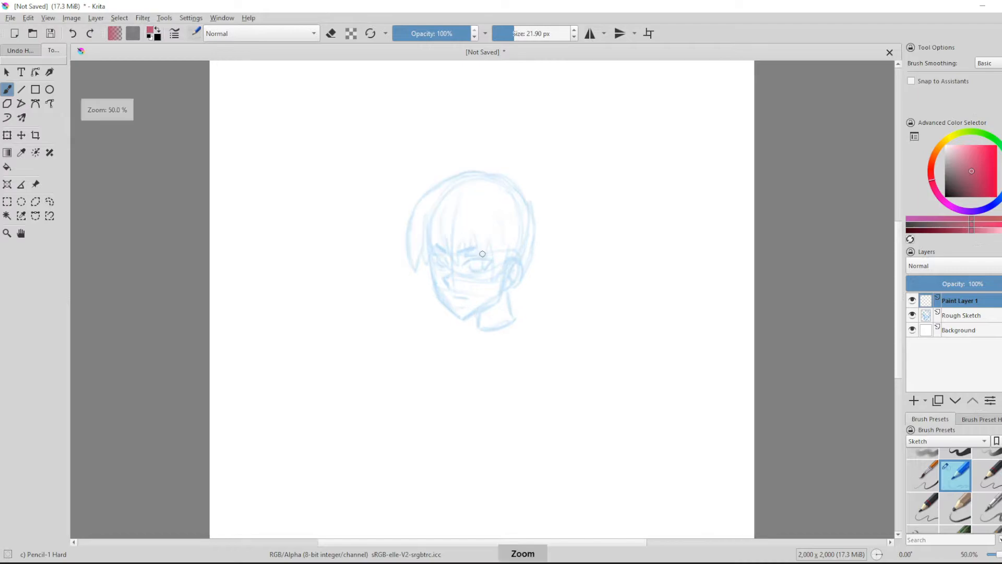
{"action": "scroll", "coordinate": [899, 323], "scroll_direction": "up", "scroll_amount": 3}
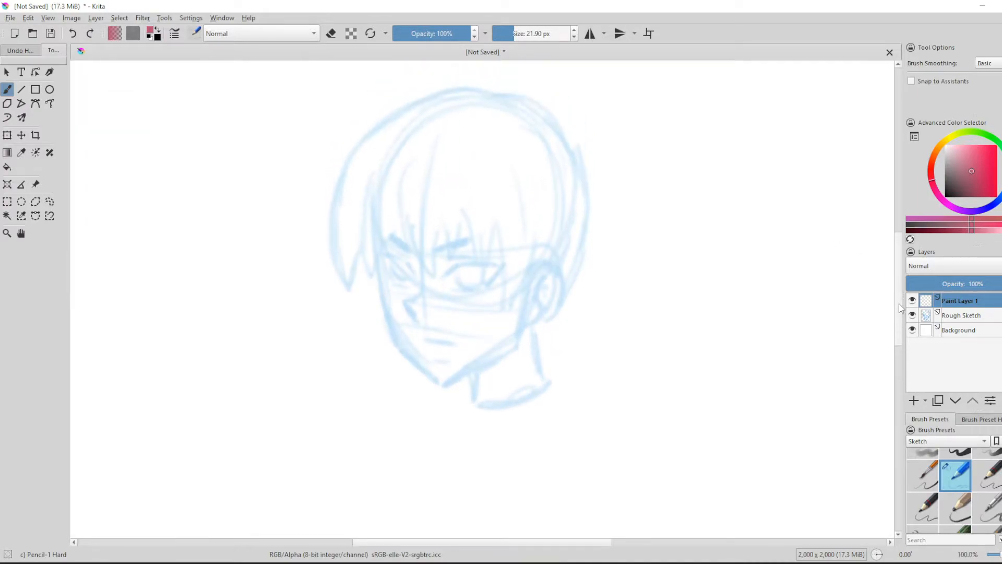
{"action": "left_click", "coordinate": [505, 31]}
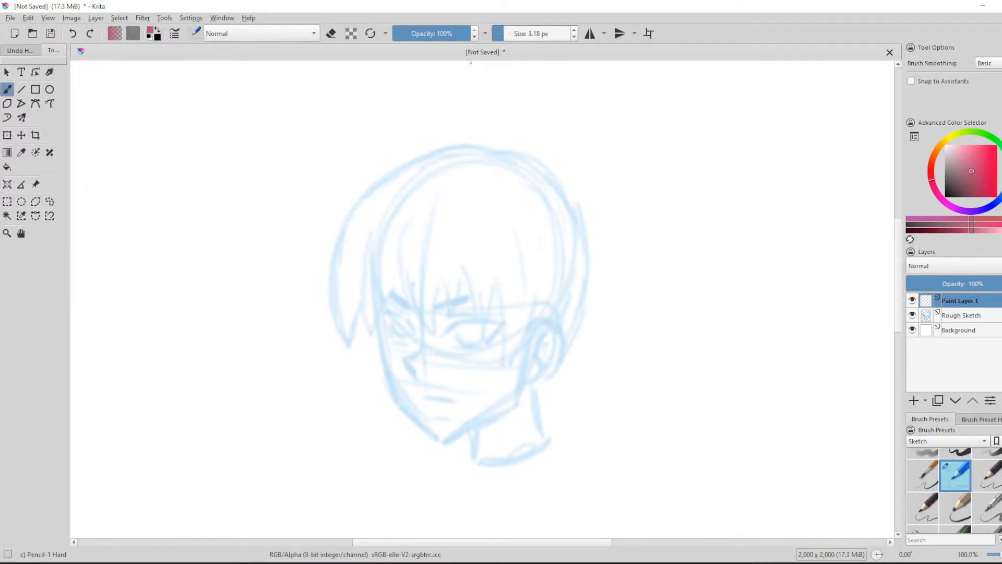
{"action": "left_click", "coordinate": [958, 441]}
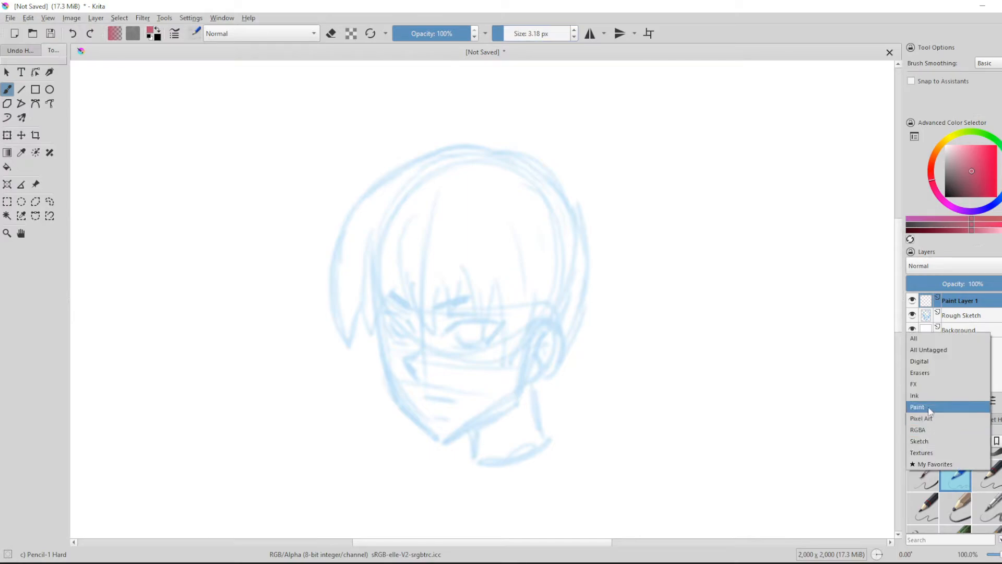
{"action": "left_click", "coordinate": [940, 393]}
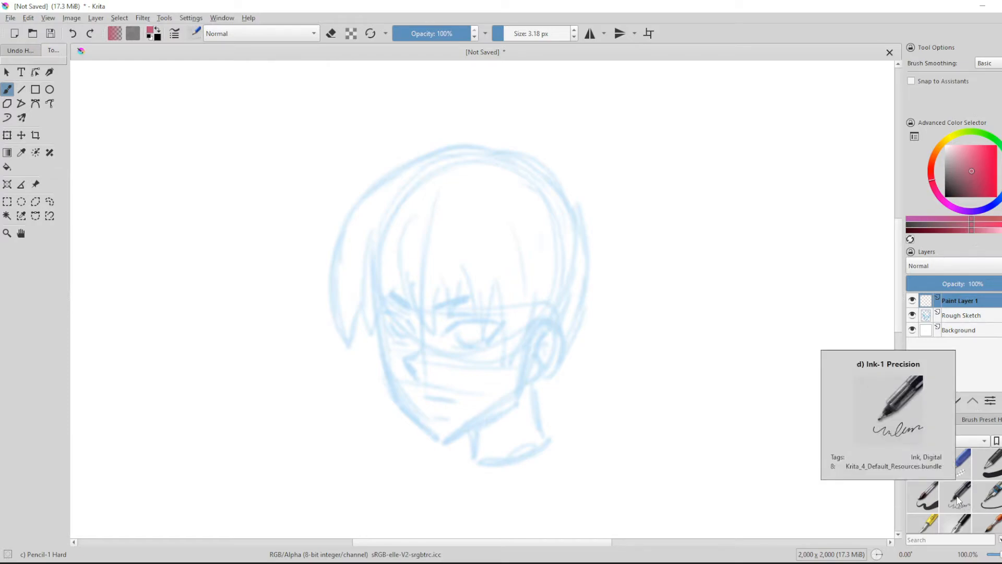
{"action": "left_click", "coordinate": [956, 496]}
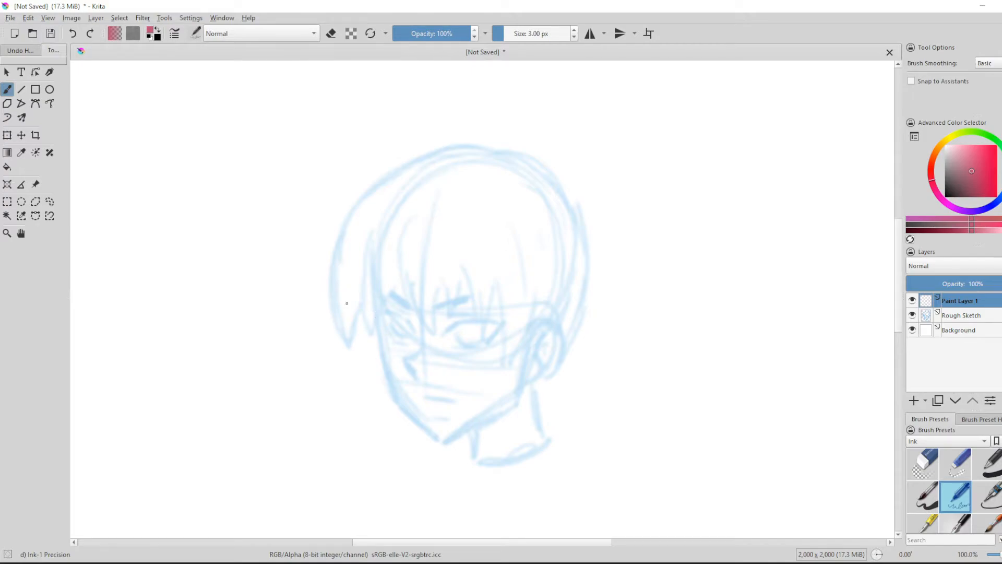
Set the brush size to 11.22 px and ink the hair's left outer curve and the jagged fringe over the sketch
{"action": "mouse_move", "coordinate": [439, 150]}
{"action": "left_mouse_down"}
{"action": "mouse_move", "coordinate": [377, 187]}
{"action": "mouse_move", "coordinate": [342, 246]}
{"action": "mouse_move", "coordinate": [353, 350]}
{"action": "mouse_move", "coordinate": [364, 300]}
{"action": "left_mouse_up"}
{"action": "left_click_drag", "start_coordinate": [503, 33], "coordinate": [510, 34]}
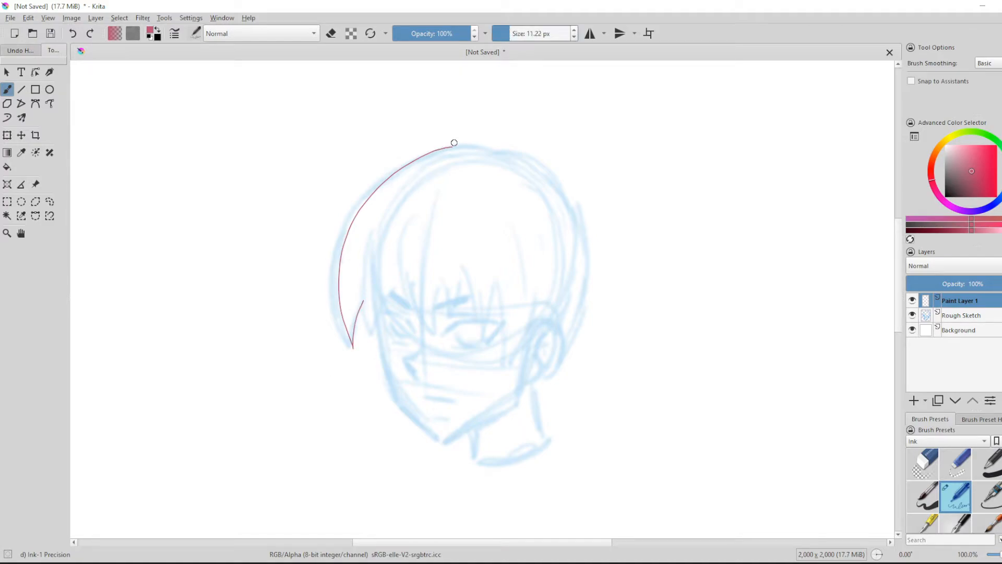
{"action": "mouse_move", "coordinate": [453, 145]}
{"action": "left_mouse_down"}
{"action": "mouse_move", "coordinate": [407, 163]}
{"action": "mouse_move", "coordinate": [360, 209]}
{"action": "mouse_move", "coordinate": [339, 281]}
{"action": "mouse_move", "coordinate": [354, 355]}
{"action": "mouse_move", "coordinate": [364, 301]}
{"action": "left_mouse_up"}
{"action": "mouse_move", "coordinate": [366, 253]}
{"action": "left_mouse_down"}
{"action": "mouse_move", "coordinate": [367, 329]}
{"action": "mouse_move", "coordinate": [389, 293]}
{"action": "mouse_move", "coordinate": [434, 345]}
{"action": "left_mouse_up"}
{"action": "mouse_move", "coordinate": [420, 295]}
{"action": "left_mouse_down"}
{"action": "mouse_move", "coordinate": [427, 314]}
{"action": "mouse_move", "coordinate": [439, 287]}
{"action": "mouse_move", "coordinate": [435, 316]}
{"action": "left_mouse_up"}
{"action": "mouse_move", "coordinate": [439, 281]}
{"action": "left_mouse_down"}
{"action": "mouse_move", "coordinate": [450, 316]}
{"action": "mouse_move", "coordinate": [461, 273]}
{"action": "mouse_move", "coordinate": [479, 334]}
{"action": "mouse_move", "coordinate": [489, 276]}
{"action": "mouse_move", "coordinate": [521, 330]}
{"action": "mouse_move", "coordinate": [535, 298]}
{"action": "left_mouse_up"}
{"action": "left_click_drag", "start_coordinate": [528, 342], "coordinate": [555, 308]}
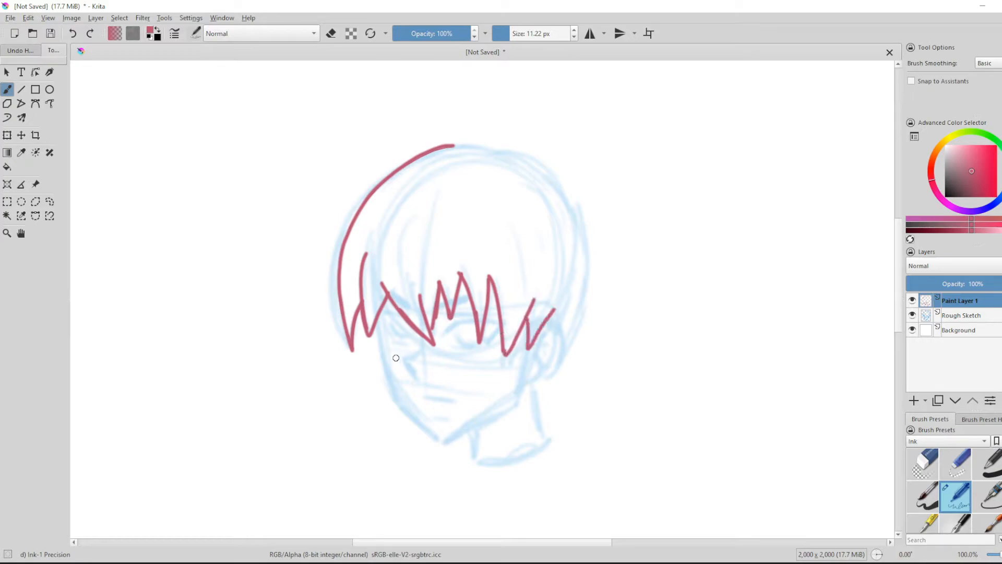
{"action": "mouse_move", "coordinate": [376, 318]}
{"action": "left_mouse_down"}
{"action": "mouse_move", "coordinate": [388, 387]}
{"action": "mouse_move", "coordinate": [420, 430]}
{"action": "mouse_move", "coordinate": [441, 444]}
{"action": "mouse_move", "coordinate": [502, 410]}
{"action": "left_mouse_up"}
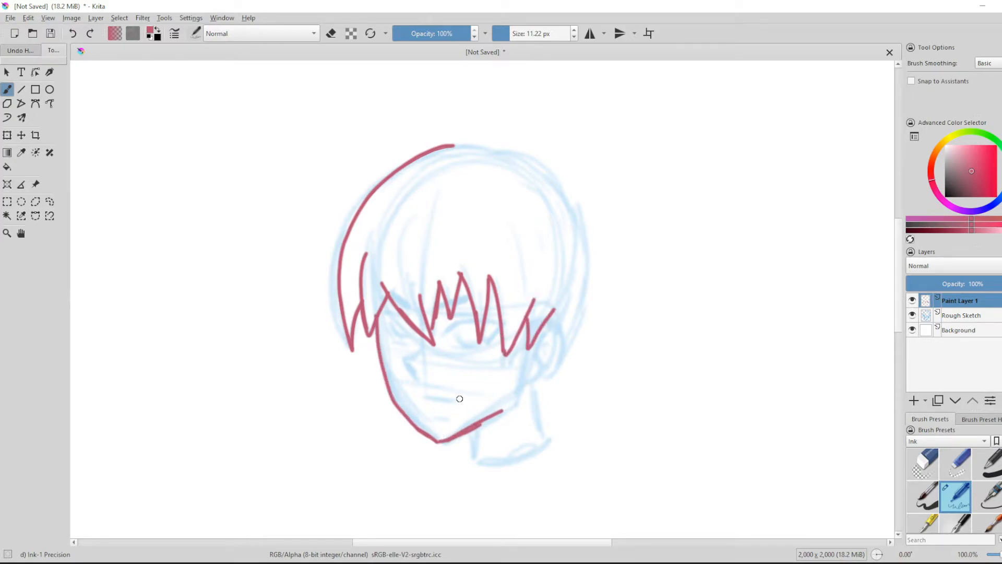
{"action": "key", "text": "ctrl+z"}
{"action": "key", "text": "ctrl+z"}
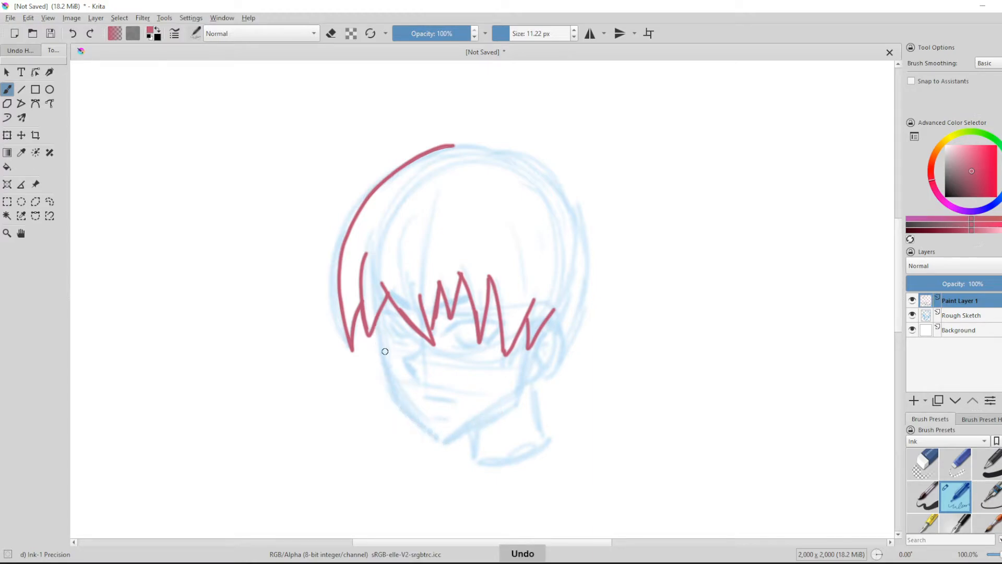
Ink the jawline from the fringe around the chin to the ear, add the neck lines, and undo the hatching under the jaw
{"action": "mouse_move", "coordinate": [381, 319]}
{"action": "left_mouse_down"}
{"action": "mouse_move", "coordinate": [391, 394]}
{"action": "mouse_move", "coordinate": [438, 438]}
{"action": "mouse_move", "coordinate": [511, 403]}
{"action": "mouse_move", "coordinate": [524, 369]}
{"action": "left_mouse_up"}
{"action": "left_click_drag", "start_coordinate": [475, 427], "coordinate": [472, 464]}
{"action": "mouse_move", "coordinate": [531, 380]}
{"action": "left_mouse_down"}
{"action": "mouse_move", "coordinate": [540, 433]}
{"action": "mouse_move", "coordinate": [486, 449]}
{"action": "mouse_move", "coordinate": [497, 414]}
{"action": "mouse_move", "coordinate": [506, 443]}
{"action": "mouse_move", "coordinate": [512, 409]}
{"action": "left_mouse_up"}
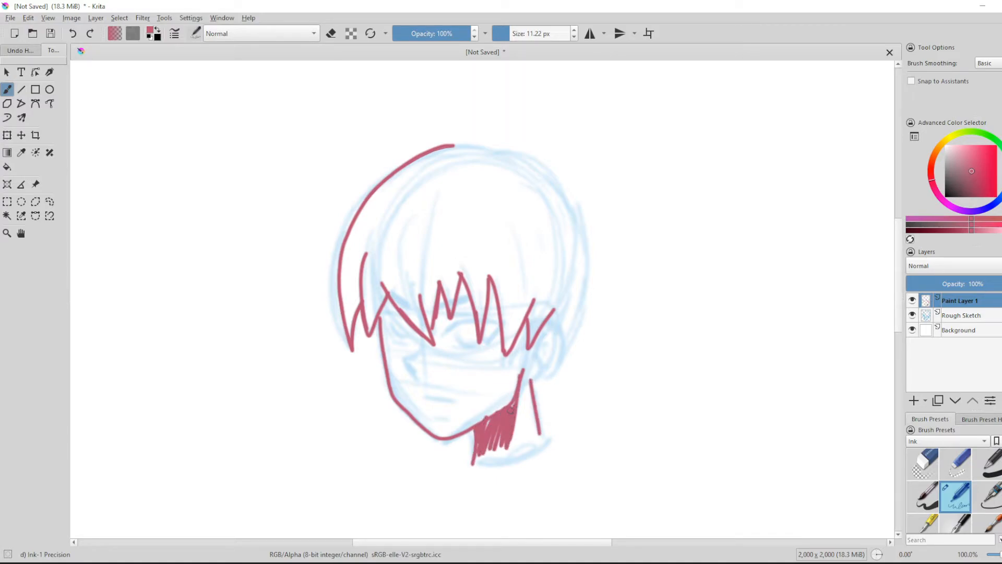
{"action": "key", "text": "ctrl+z"}
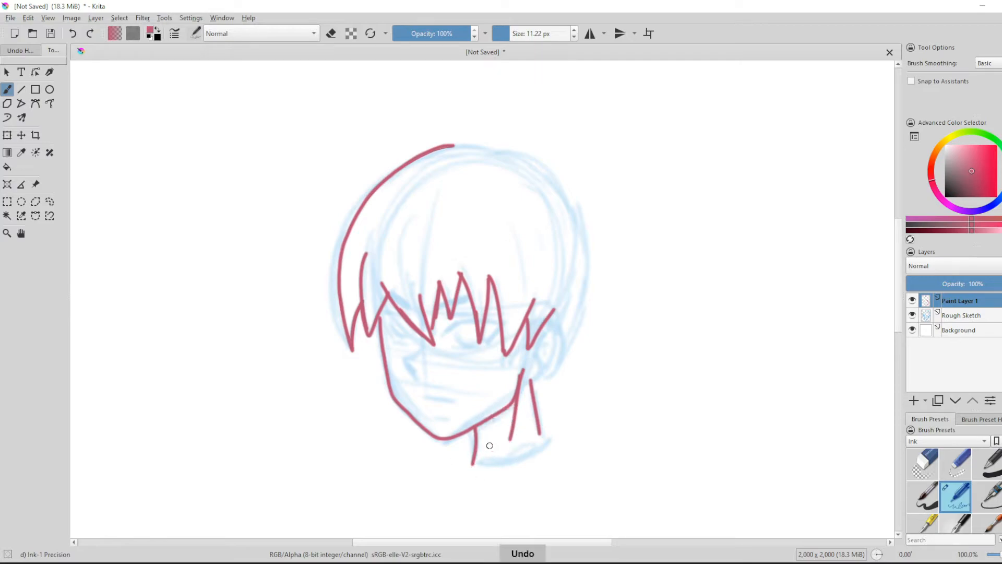
Outline the shadow area under the jaw with Freehand Selection, fill it with the crimson colour, deselect and return to the Freehand Brush
{"action": "left_click", "coordinate": [52, 203]}
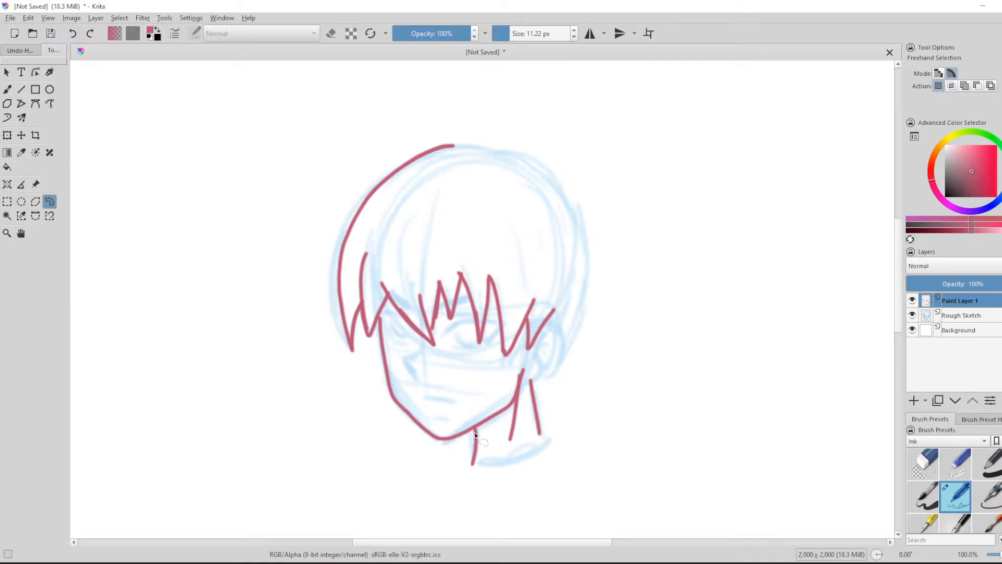
{"action": "mouse_move", "coordinate": [476, 431]}
{"action": "left_mouse_down"}
{"action": "mouse_move", "coordinate": [475, 459]}
{"action": "mouse_move", "coordinate": [496, 453]}
{"action": "mouse_move", "coordinate": [514, 396]}
{"action": "mouse_move", "coordinate": [491, 431]}
{"action": "mouse_move", "coordinate": [476, 431]}
{"action": "left_mouse_up"}
{"action": "left_click", "coordinate": [7, 167]}
{"action": "left_click", "coordinate": [497, 434]}
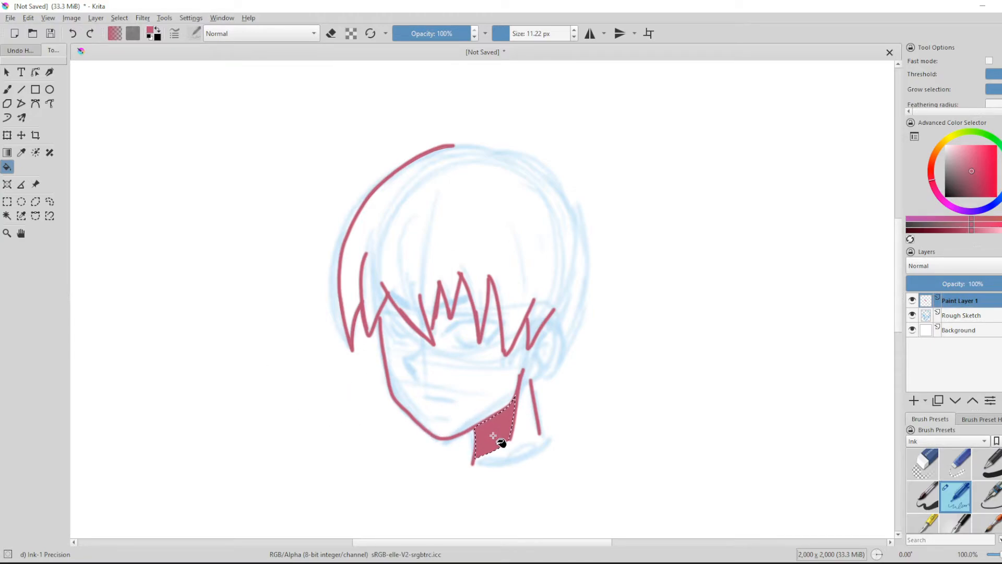
{"action": "left_click", "coordinate": [8, 89]}
{"action": "left_click", "coordinate": [49, 202]}
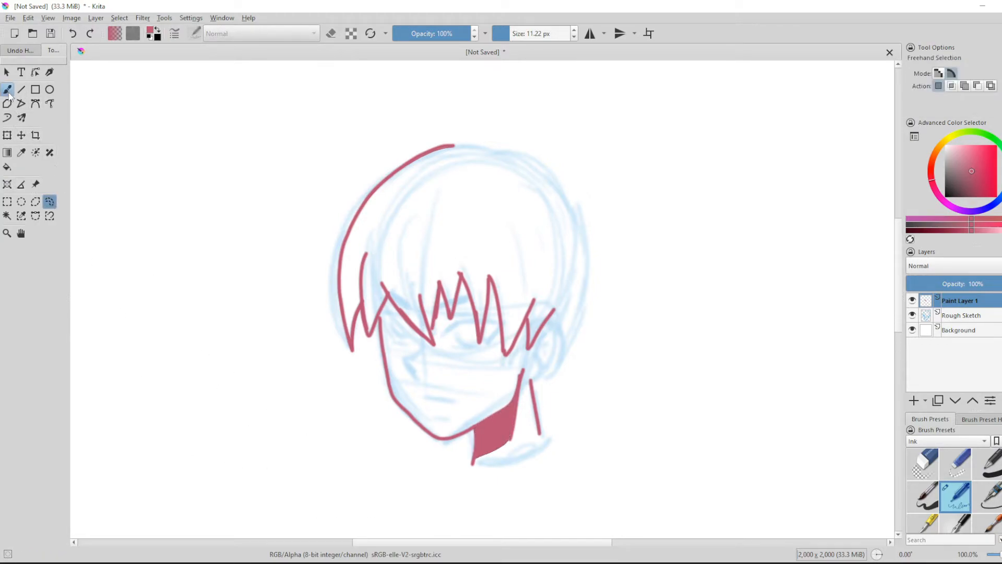
{"action": "left_click", "coordinate": [8, 89]}
{"action": "key", "text": "ctrl+shift+a"}
Ink the ear, both eyes, the nose and the mouth over the rough sketch
{"action": "mouse_move", "coordinate": [539, 332]}
{"action": "left_mouse_down"}
{"action": "mouse_move", "coordinate": [559, 329]}
{"action": "mouse_move", "coordinate": [549, 370]}
{"action": "mouse_move", "coordinate": [539, 359]}
{"action": "mouse_move", "coordinate": [545, 335]}
{"action": "mouse_move", "coordinate": [544, 363]}
{"action": "left_mouse_up"}
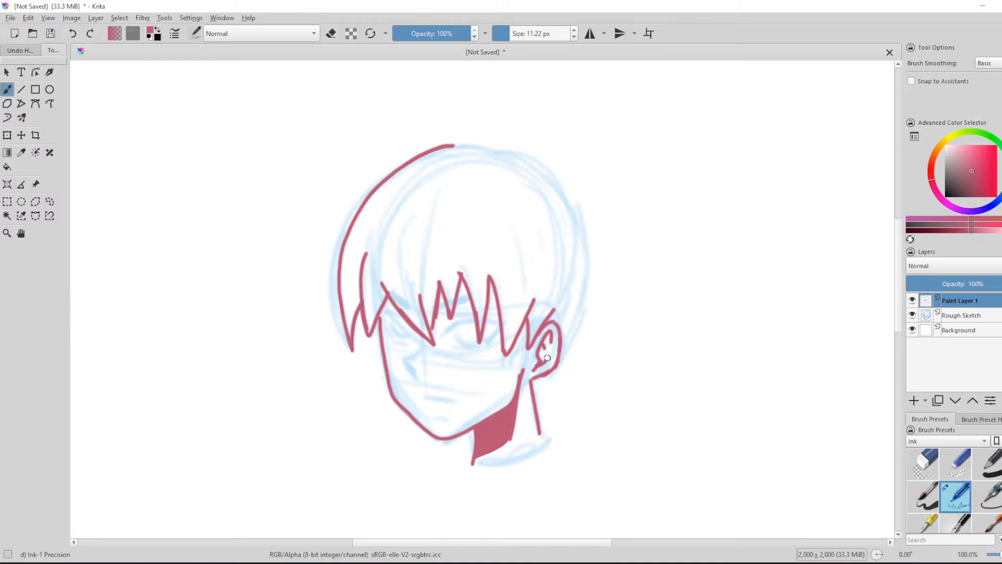
{"action": "mouse_move", "coordinate": [442, 335]}
{"action": "left_mouse_down"}
{"action": "mouse_move", "coordinate": [500, 325]}
{"action": "mouse_move", "coordinate": [470, 341]}
{"action": "mouse_move", "coordinate": [485, 344]}
{"action": "mouse_move", "coordinate": [495, 333]}
{"action": "left_mouse_up"}
{"action": "mouse_move", "coordinate": [384, 313]}
{"action": "left_mouse_down"}
{"action": "mouse_move", "coordinate": [412, 334]}
{"action": "mouse_move", "coordinate": [397, 341]}
{"action": "mouse_move", "coordinate": [405, 336]}
{"action": "mouse_move", "coordinate": [405, 357]}
{"action": "mouse_move", "coordinate": [425, 374]}
{"action": "left_mouse_up"}
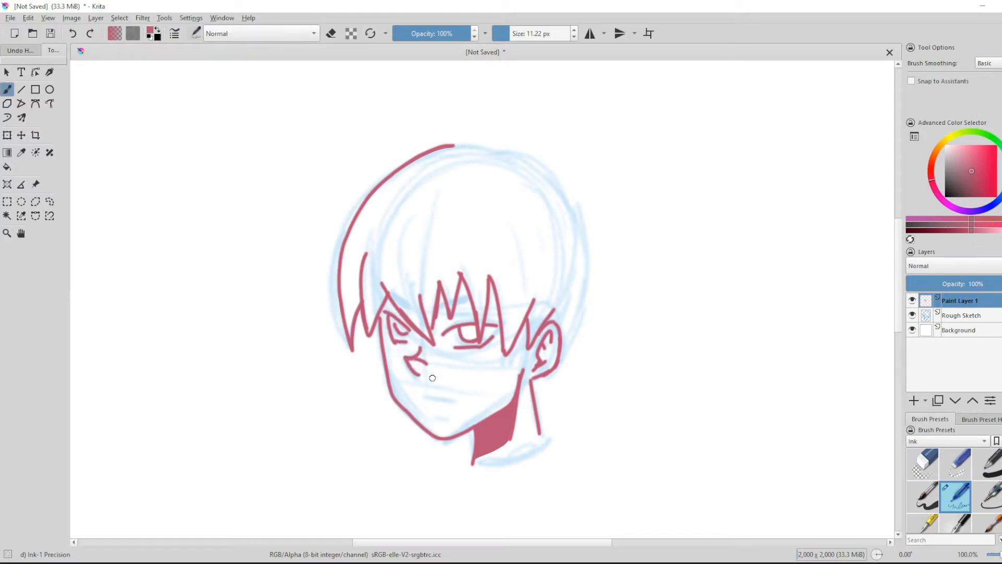
{"action": "mouse_move", "coordinate": [419, 395]}
{"action": "left_mouse_down"}
{"action": "mouse_move", "coordinate": [467, 407]}
{"action": "mouse_move", "coordinate": [446, 417]}
{"action": "left_mouse_up"}
{"action": "left_click_drag", "start_coordinate": [457, 145], "coordinate": [537, 170]}
{"action": "key", "text": "ctrl+z"}
{"action": "mouse_move", "coordinate": [451, 145]}
{"action": "left_mouse_down"}
{"action": "mouse_move", "coordinate": [581, 224]}
{"action": "mouse_move", "coordinate": [583, 261]}
{"action": "left_mouse_up"}
{"action": "key", "text": "ctrl+z"}
Ink the hair's outline from the crown down to the back of the ear and hide the Rough Sketch layer
{"action": "mouse_move", "coordinate": [454, 145]}
{"action": "left_mouse_down"}
{"action": "mouse_move", "coordinate": [528, 156]}
{"action": "mouse_move", "coordinate": [581, 207]}
{"action": "mouse_move", "coordinate": [581, 299]}
{"action": "mouse_move", "coordinate": [554, 350]}
{"action": "left_mouse_up"}
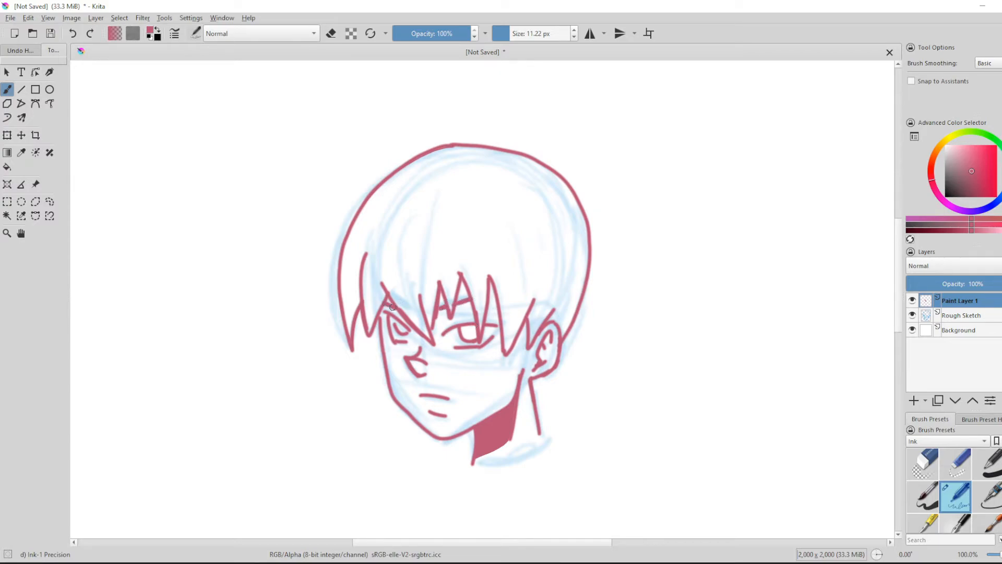
{"action": "left_click", "coordinate": [913, 316]}
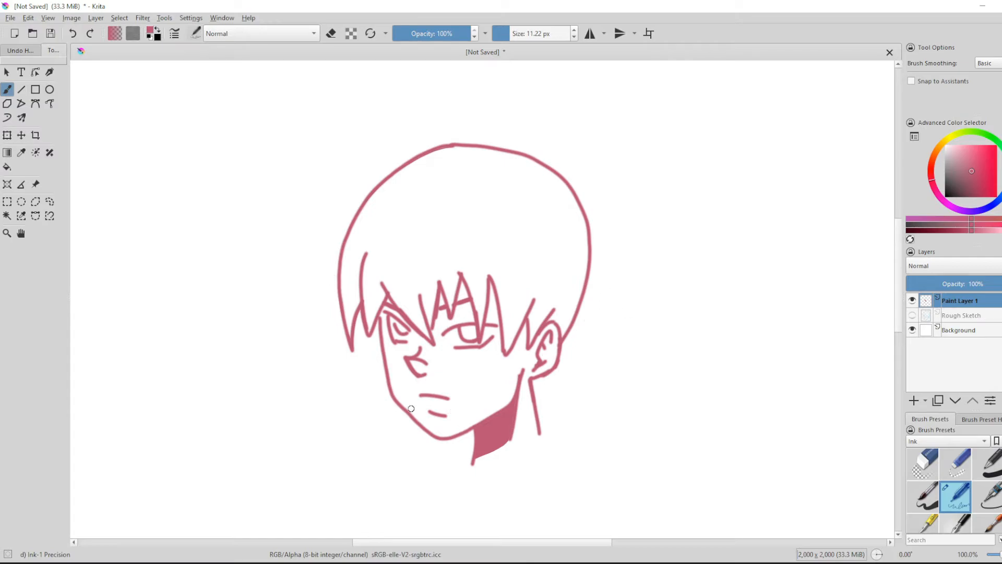
Move the inked head on Paint Layer 1 toward the left side of the canvas with the Move tool
{"action": "key", "text": "minus"}
{"action": "key", "text": "minus"}
{"action": "key", "text": "t"}
{"action": "left_click_drag", "start_coordinate": [487, 357], "coordinate": [351, 362]}
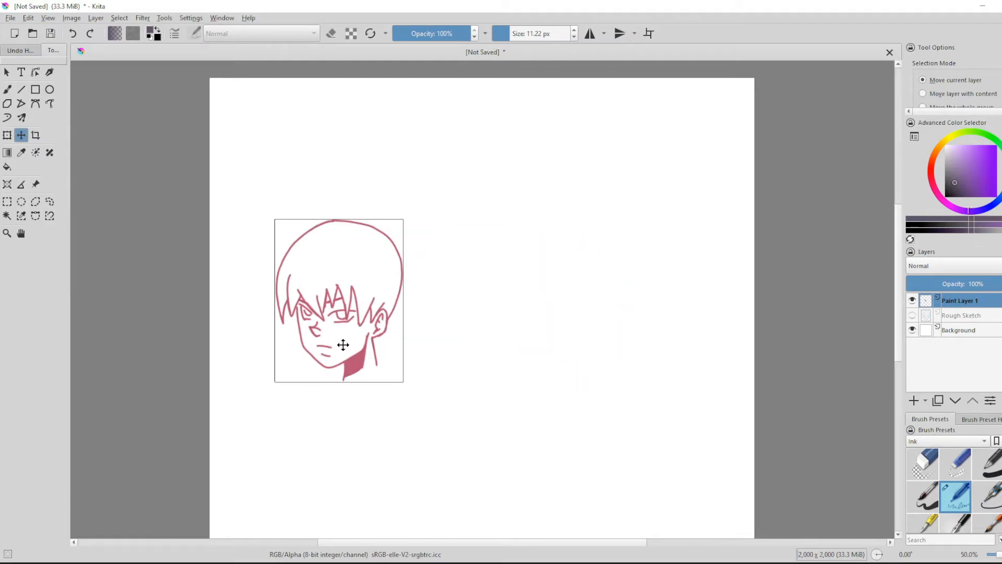
Enlarge the head with the Transform tool, try stretching it wider and undo the stretch
{"action": "right_click", "coordinate": [346, 321]}
{"action": "left_click", "coordinate": [7, 135]}
{"action": "mouse_move", "coordinate": [406, 383]}
{"action": "left_mouse_down"}
{"action": "mouse_move", "coordinate": [503, 418]}
{"action": "mouse_move", "coordinate": [499, 482]}
{"action": "left_mouse_up"}
{"action": "mouse_move", "coordinate": [491, 352]}
{"action": "left_mouse_down"}
{"action": "mouse_move", "coordinate": [378, 355]}
{"action": "mouse_move", "coordinate": [669, 363]}
{"action": "left_mouse_up"}
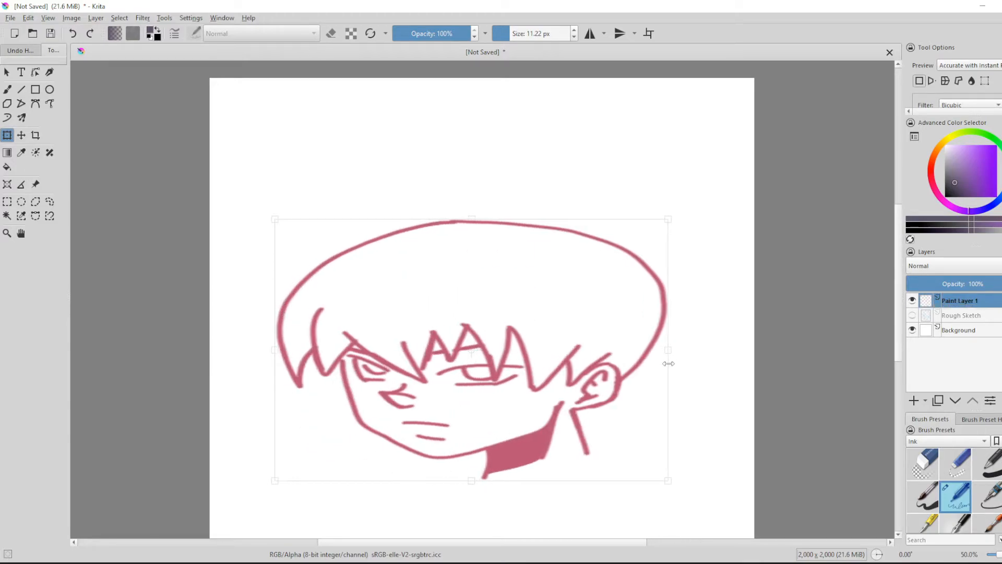
{"action": "key", "text": "ctrl+z"}
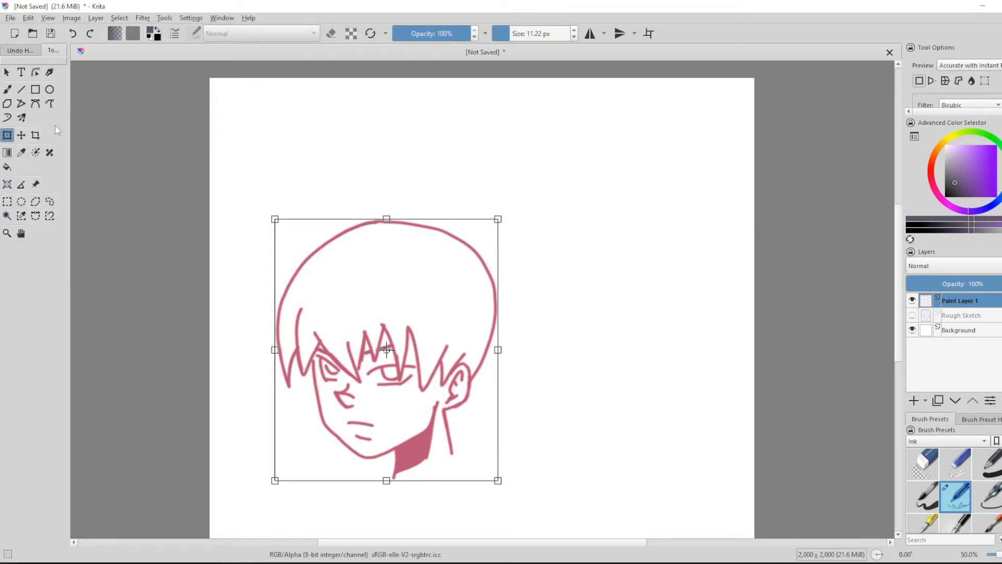
Pan the canvas, zoom in closely on the eye and return to a 50% view of the head
{"action": "left_click", "coordinate": [21, 233]}
{"action": "mouse_move", "coordinate": [515, 331]}
{"action": "left_mouse_down"}
{"action": "mouse_move", "coordinate": [526, 253]}
{"action": "mouse_move", "coordinate": [520, 360]}
{"action": "mouse_move", "coordinate": [517, 275]}
{"action": "mouse_move", "coordinate": [512, 338]}
{"action": "left_mouse_up"}
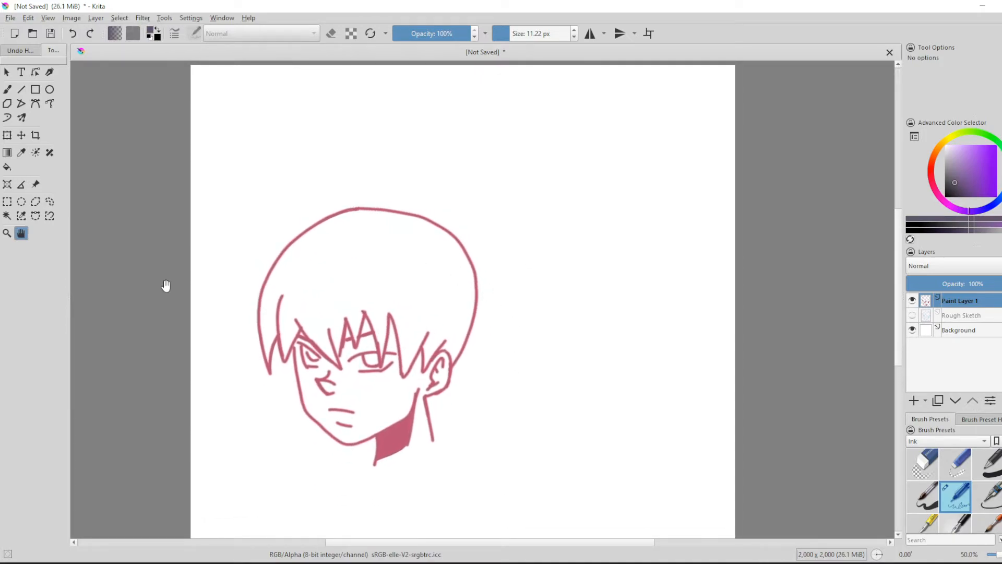
{"action": "left_click", "coordinate": [7, 233]}
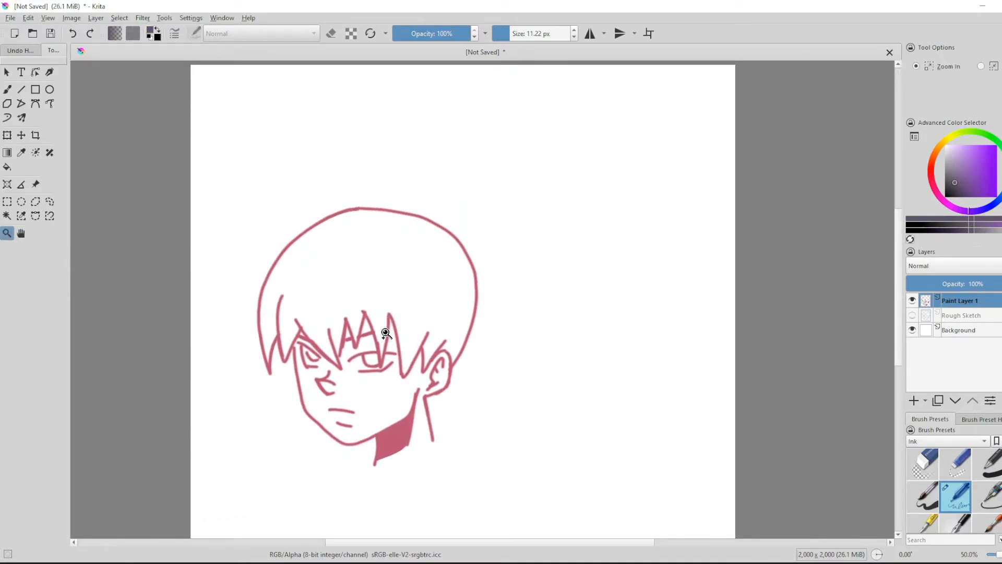
{"action": "left_click", "coordinate": [386, 303]}
{"action": "mouse_move", "coordinate": [406, 296]}
{"action": "left_mouse_down"}
{"action": "mouse_move", "coordinate": [407, 349]}
{"action": "mouse_move", "coordinate": [498, 401]}
{"action": "mouse_move", "coordinate": [509, 433]}
{"action": "left_mouse_up"}
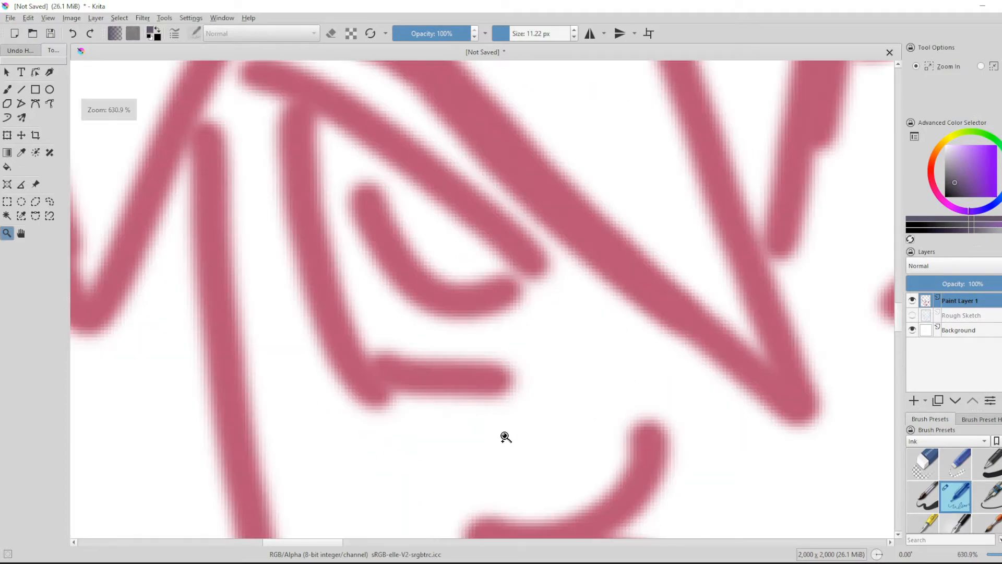
{"action": "key", "text": "ctrl+minus"}
{"action": "key", "text": "ctrl+minus"}
{"action": "key", "text": "ctrl+minus"}
{"action": "key", "text": "ctrl+minus"}
{"action": "key", "text": "ctrl+minus"}
{"action": "key", "text": "ctrl+minus"}
{"action": "key", "text": "ctrl+minus"}
{"action": "key", "text": "ctrl+minus"}
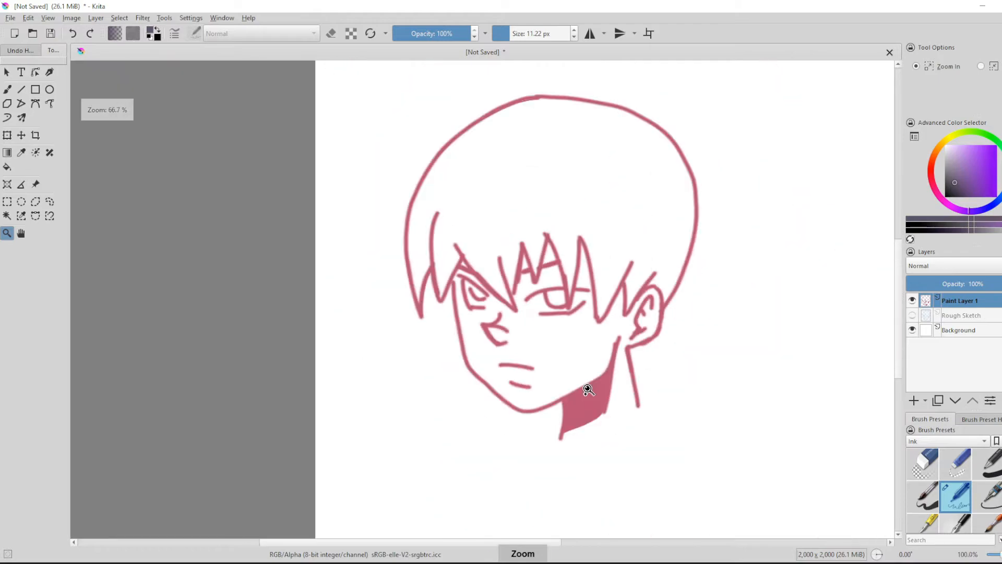
{"action": "left_click_drag", "start_coordinate": [563, 543], "coordinate": [627, 549]}
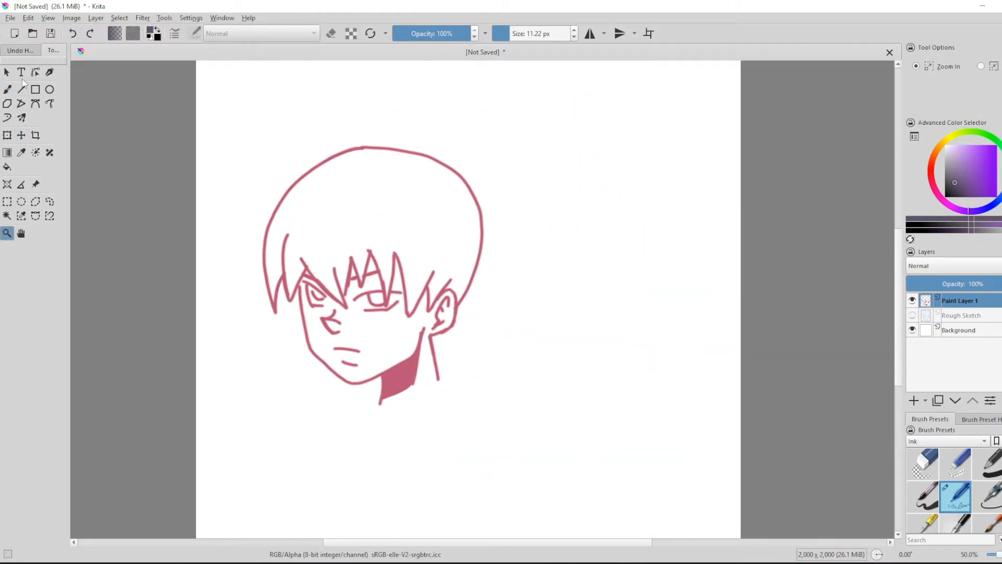
{"action": "left_click", "coordinate": [7, 73]}
{"action": "scroll", "coordinate": [502, 296], "scroll_direction": "down", "scroll_amount": 2}
{"action": "scroll", "coordinate": [563, 296], "scroll_direction": "up", "scroll_amount": 2}
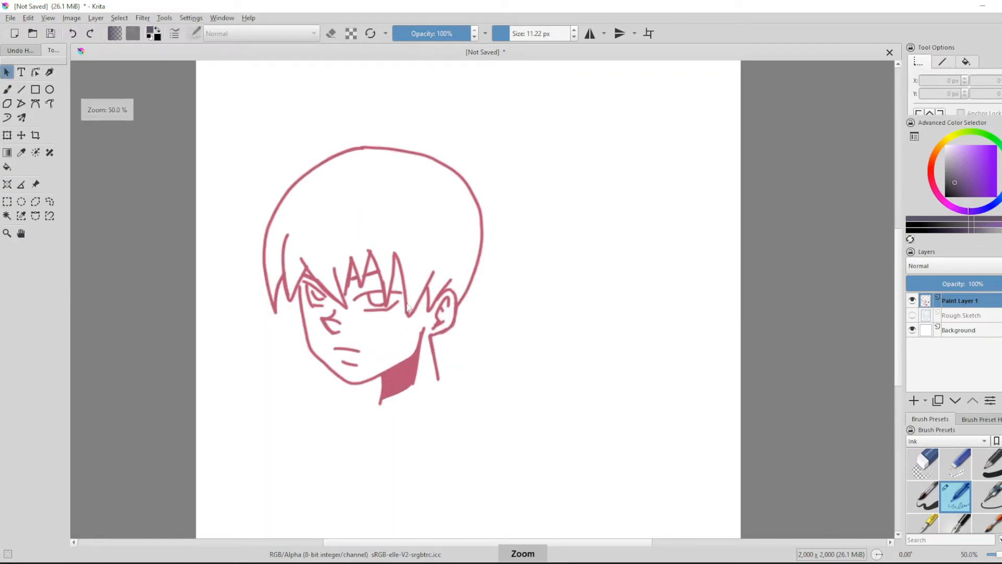
Create a text object beside the head and set its font to Goudy Stout
{"action": "left_click", "coordinate": [21, 72]}
{"action": "left_click_drag", "start_coordinate": [557, 277], "coordinate": [617, 302]}
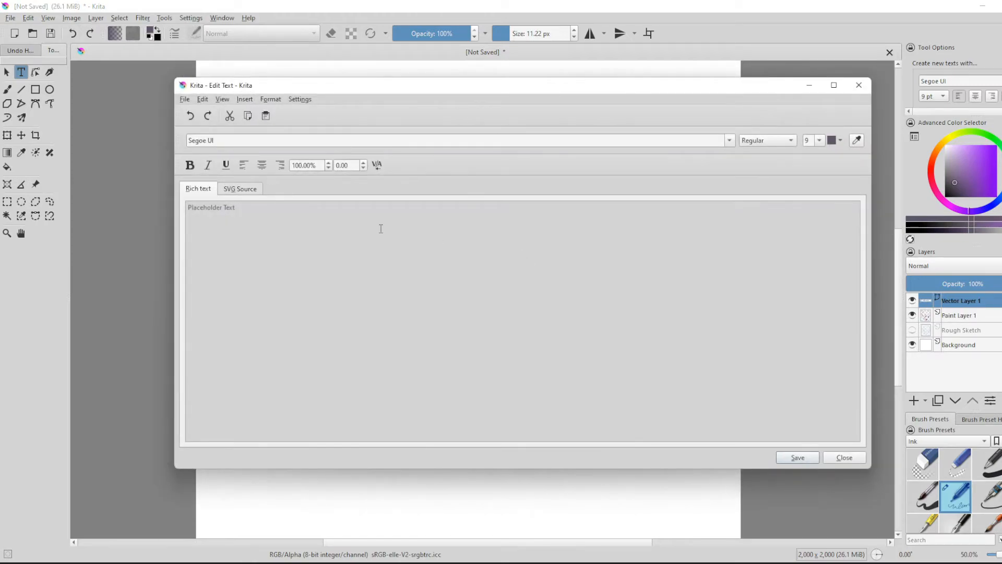
{"action": "left_click", "coordinate": [730, 141]}
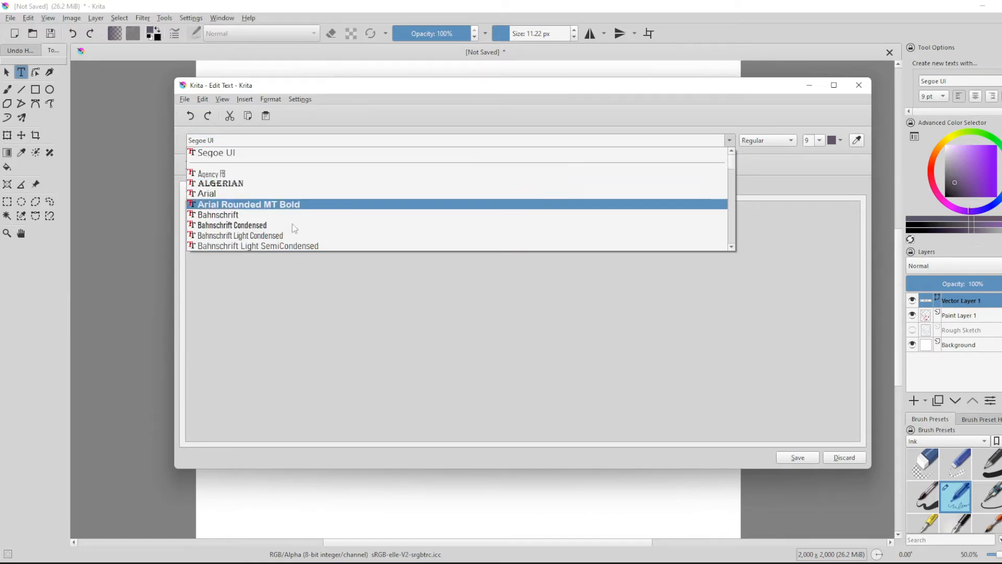
{"action": "left_click_drag", "start_coordinate": [733, 167], "coordinate": [735, 193]}
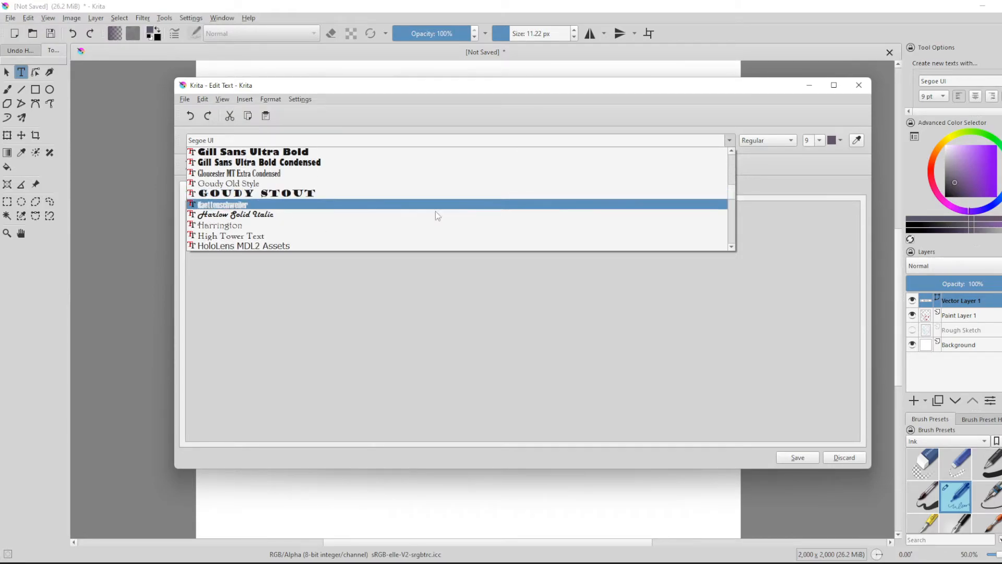
{"action": "left_click", "coordinate": [297, 194]}
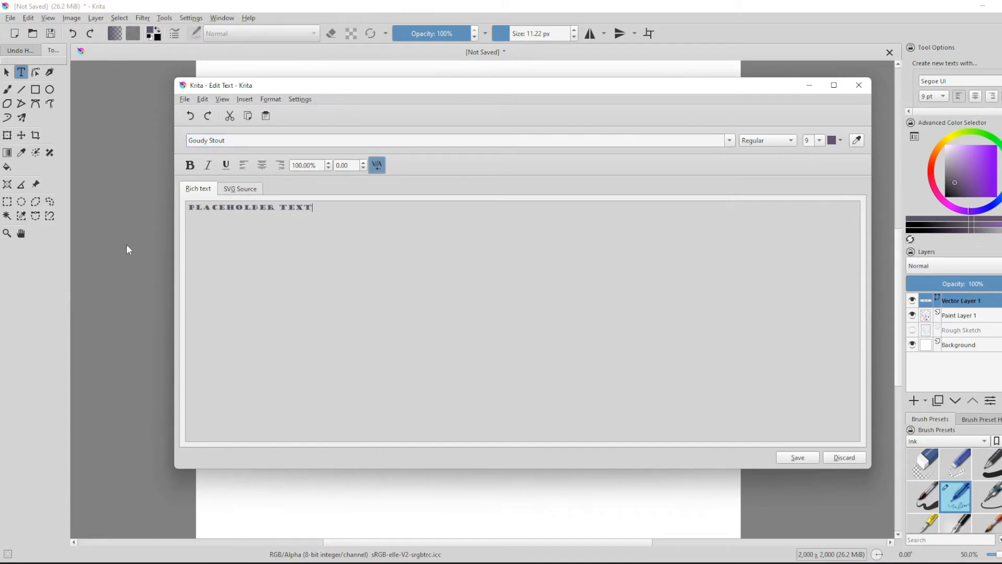
Replace the placeholder text with "HELLO! I AM THE GUY IN THE PICTURE." and move the saved text line above the head
{"action": "key", "text": "BackSpace"}
{"action": "key", "text": "BackSpace"}
{"action": "key", "text": "BackSpace"}
{"action": "key", "text": "BackSpace"}
{"action": "key", "text": "BackSpace"}
{"action": "key", "text": "BackSpace"}
{"action": "key", "text": "BackSpace"}
{"action": "key", "text": "BackSpace"}
{"action": "key", "text": "BackSpace"}
{"action": "key", "text": "BackSpace"}
{"action": "key", "text": "BackSpace"}
{"action": "key", "text": "BackSpace"}
{"action": "key", "text": "BackSpace"}
{"action": "key", "text": "BackSpace"}
{"action": "key", "text": "BackSpace"}
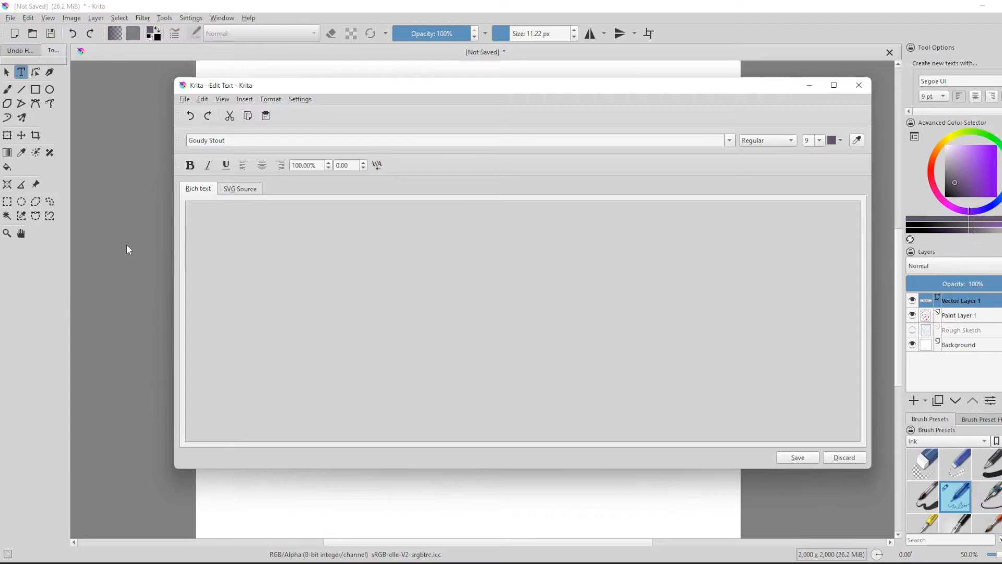
{"action": "type", "text": "HELLO! I AM THE GUY IN THE PICTURE."}
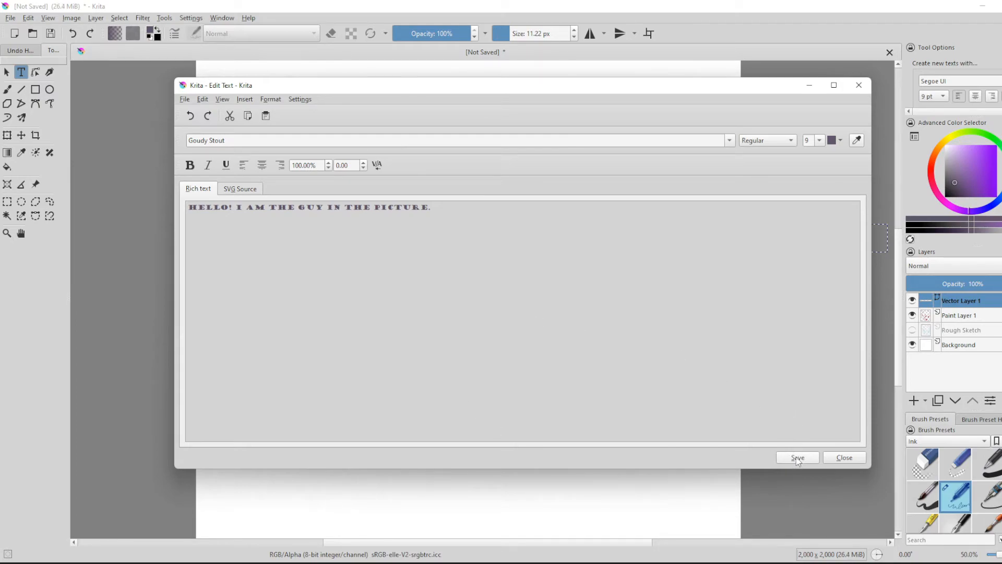
{"action": "left_click", "coordinate": [836, 458]}
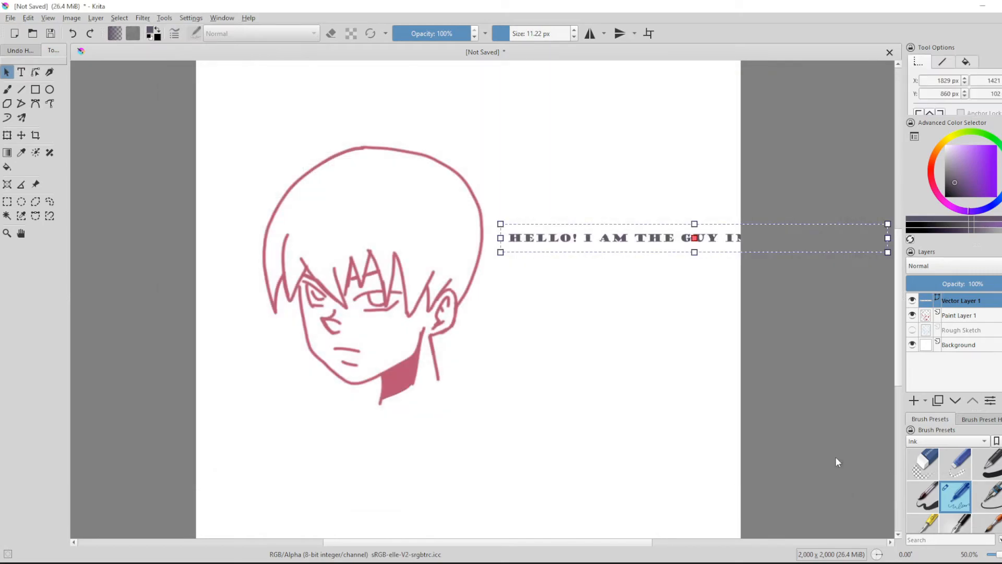
{"action": "left_click_drag", "start_coordinate": [754, 251], "coordinate": [477, 134]}
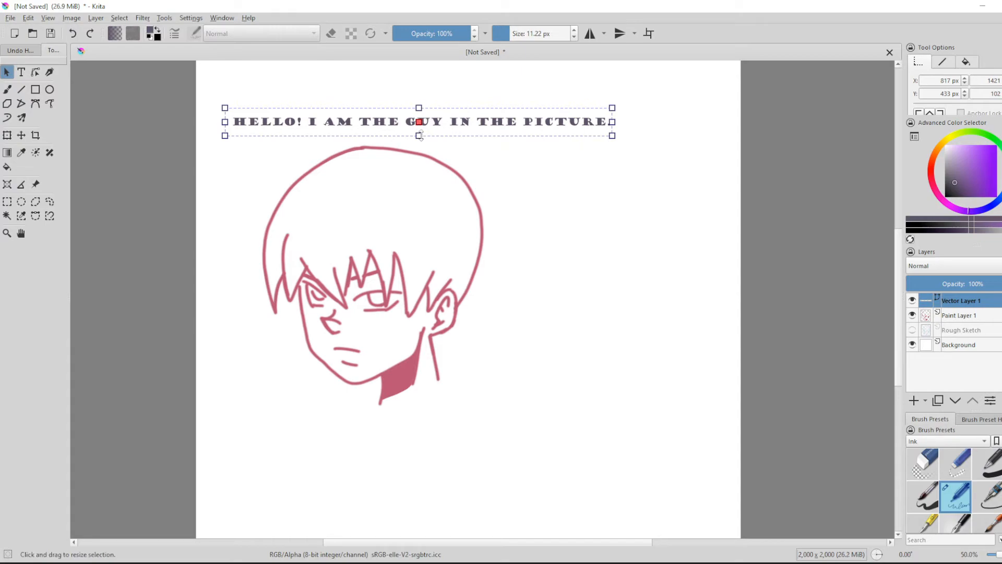
{"action": "mouse_move", "coordinate": [420, 122]}
{"action": "left_mouse_down"}
{"action": "mouse_move", "coordinate": [428, 124]}
{"action": "mouse_move", "coordinate": [422, 117]}
{"action": "left_mouse_up"}
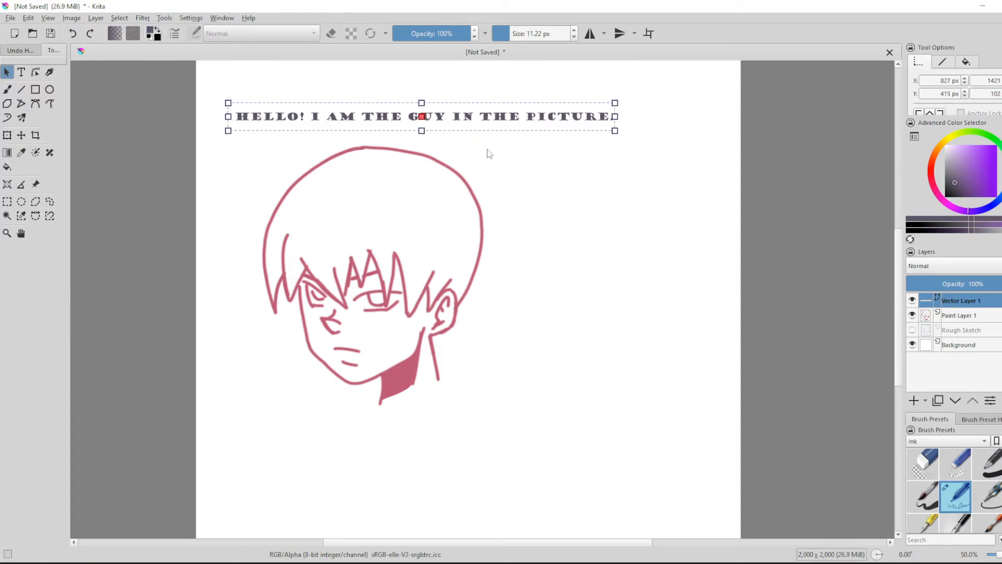
On Paint Layer 1, draw an unfilled rectangle about 422 × 507 px beside the head and a filled ellipse about 440 × 406 px below it
{"action": "left_click", "coordinate": [968, 311]}
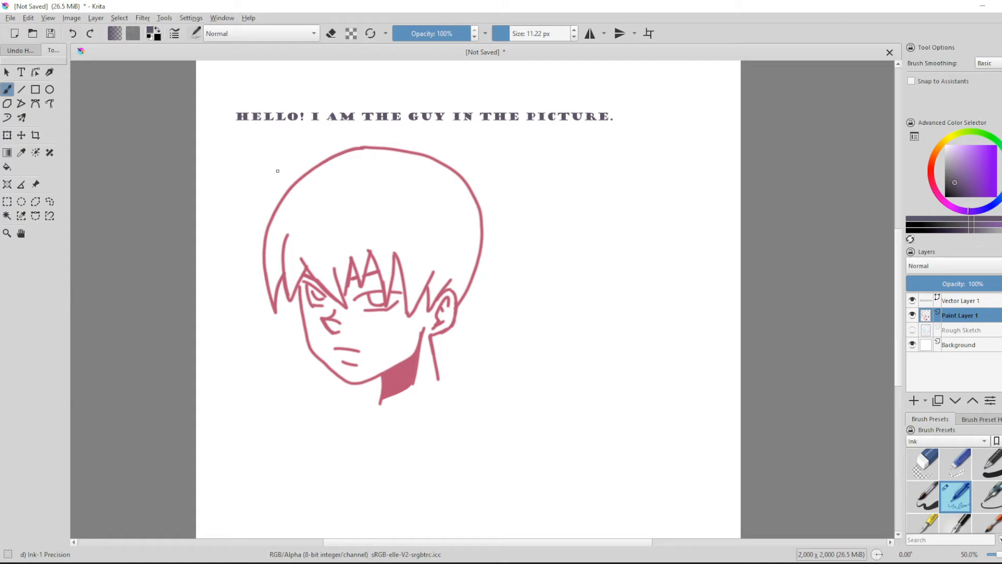
{"action": "left_click", "coordinate": [35, 89]}
{"action": "left_click_drag", "start_coordinate": [520, 177], "coordinate": [635, 314]}
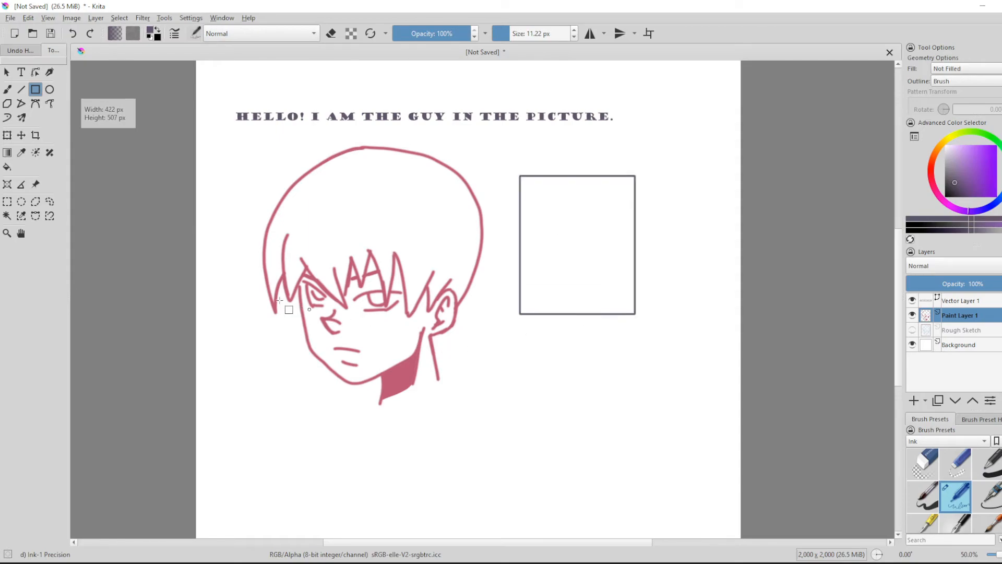
{"action": "left_click", "coordinate": [49, 89]}
{"action": "left_click_drag", "start_coordinate": [520, 369], "coordinate": [640, 477]}
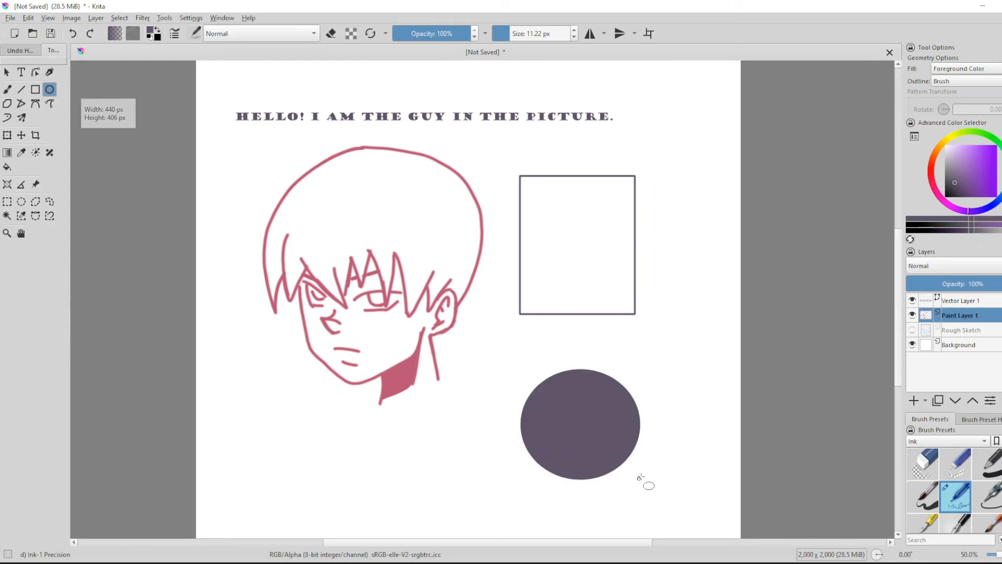
Draw a filled four-sided shape below the head with the Polygon tool
{"action": "left_click", "coordinate": [7, 104]}
{"action": "left_click", "coordinate": [361, 477]}
{"action": "left_click", "coordinate": [258, 429]}
{"action": "left_click", "coordinate": [412, 430]}
{"action": "left_click", "coordinate": [441, 495]}
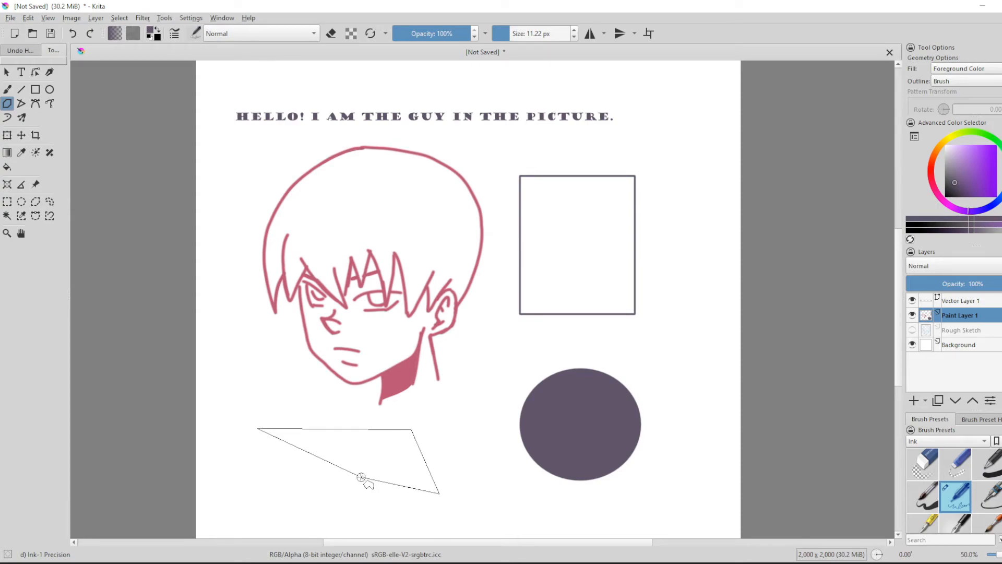
{"action": "left_click", "coordinate": [361, 477]}
Draw a tall, pointed filled shape along the left side of the head with the Polyline tool
{"action": "left_click", "coordinate": [21, 103]}
{"action": "left_click", "coordinate": [236, 310]}
{"action": "left_click", "coordinate": [219, 382]}
{"action": "left_click", "coordinate": [298, 387]}
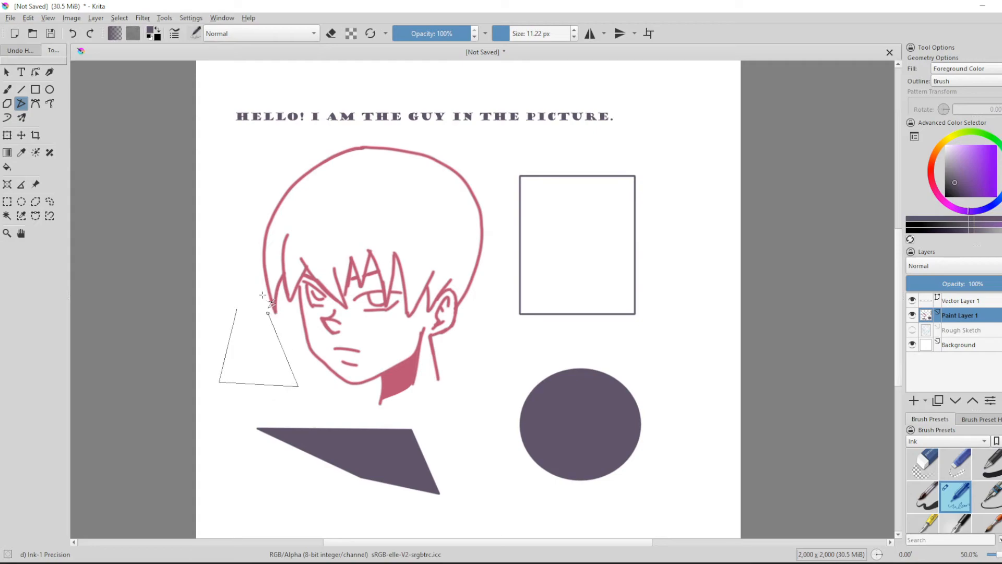
{"action": "left_click", "coordinate": [232, 199]}
{"action": "left_click", "coordinate": [236, 309]}
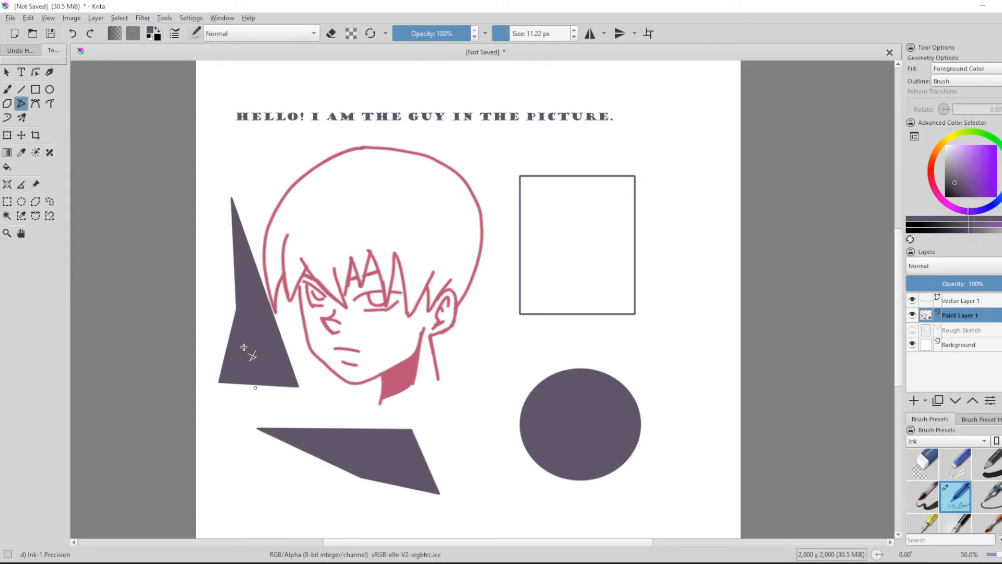
Draw an unfilled dome with a straight base across the rectangle's lower edge using the Bezier Curve tool
{"action": "left_click", "coordinate": [35, 103]}
{"action": "left_click", "coordinate": [505, 343]}
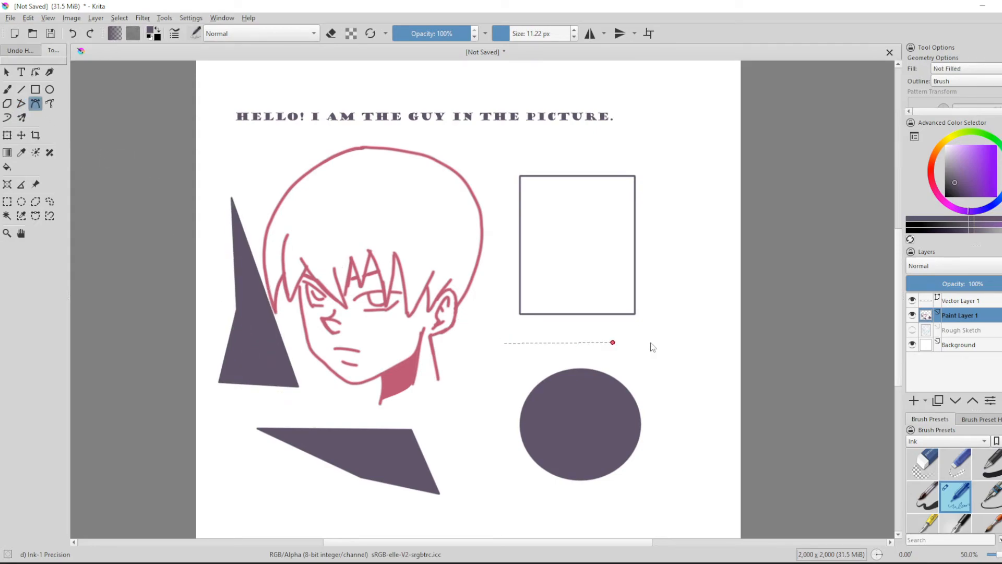
{"action": "left_click", "coordinate": [674, 343]}
{"action": "mouse_move", "coordinate": [504, 343]}
{"action": "left_mouse_down"}
{"action": "mouse_move", "coordinate": [484, 411]}
{"action": "mouse_move", "coordinate": [567, 490]}
{"action": "mouse_move", "coordinate": [453, 477]}
{"action": "left_mouse_up"}
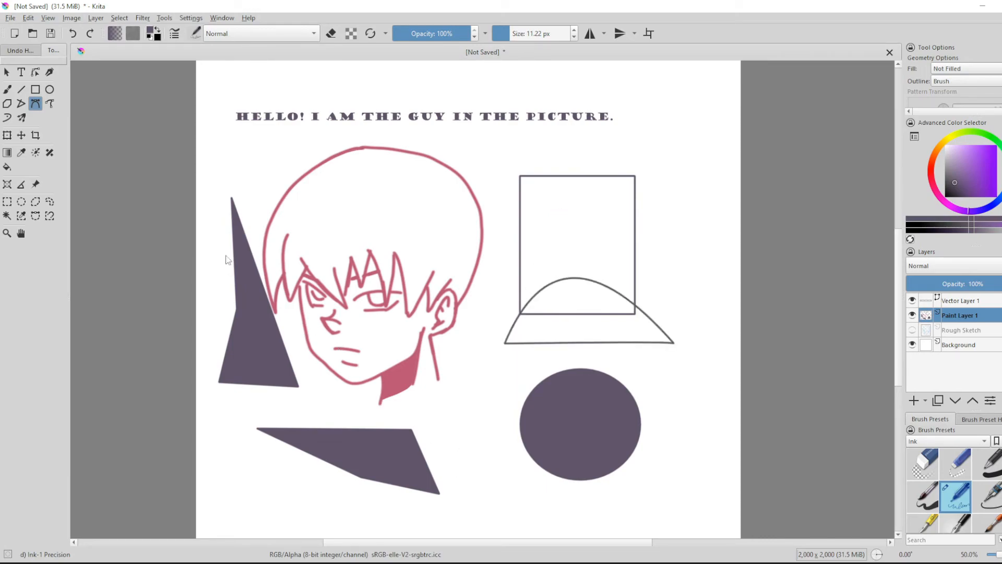
Draw a large filled loop over the rectangle and a small filled shape beside the polygon with the Freehand Path tool
{"action": "left_click", "coordinate": [50, 104]}
{"action": "left_click", "coordinate": [690, 457]}
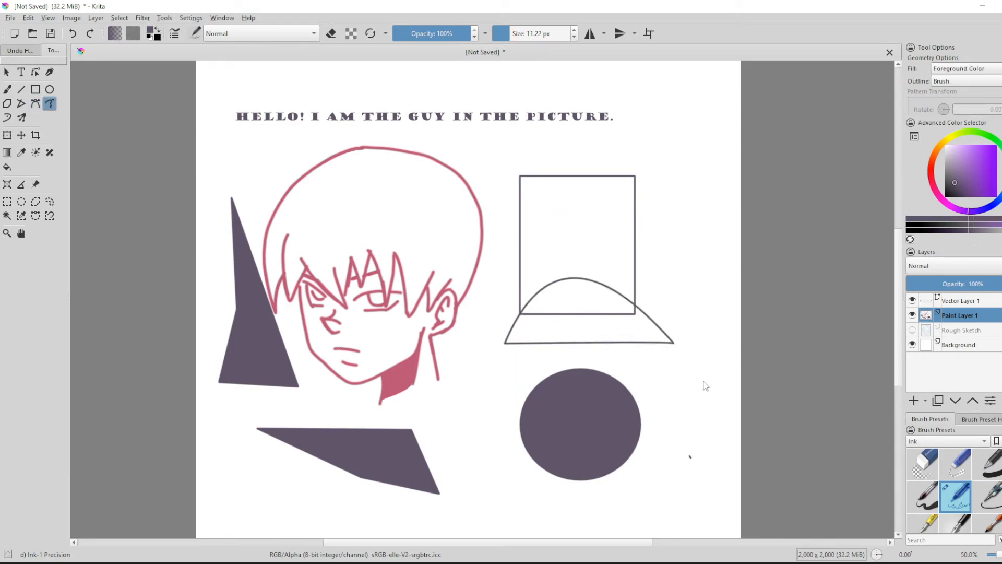
{"action": "mouse_move", "coordinate": [700, 405]}
{"action": "left_mouse_down"}
{"action": "mouse_move", "coordinate": [697, 308]}
{"action": "mouse_move", "coordinate": [673, 172]}
{"action": "mouse_move", "coordinate": [494, 236]}
{"action": "mouse_move", "coordinate": [566, 297]}
{"action": "left_mouse_up"}
{"action": "mouse_move", "coordinate": [448, 459]}
{"action": "left_mouse_down"}
{"action": "mouse_move", "coordinate": [496, 478]}
{"action": "mouse_move", "coordinate": [448, 460]}
{"action": "left_mouse_up"}
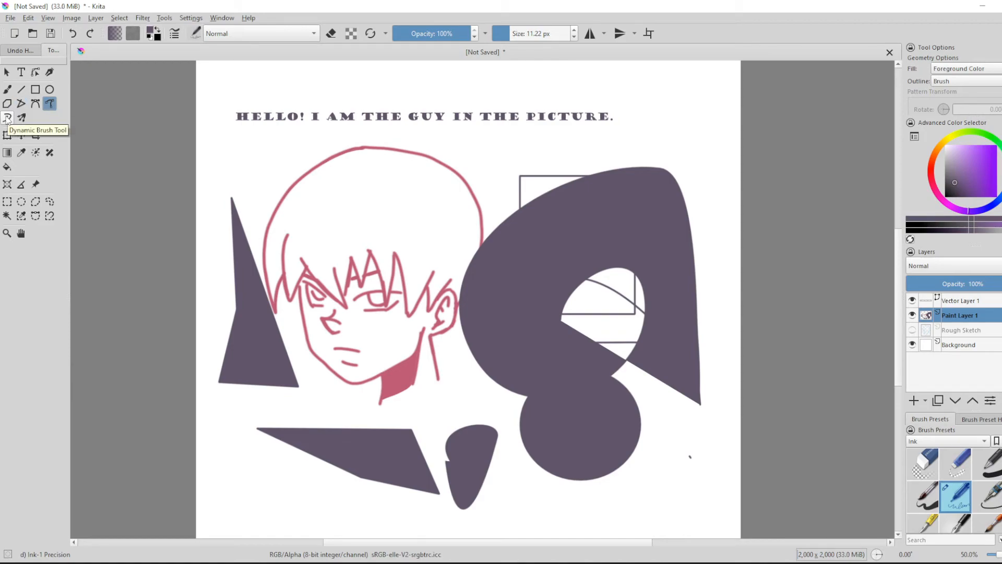
Fill the hair with dark purple-grey by tracing its strands and outline as filled freehand paths
{"action": "mouse_move", "coordinate": [292, 194]}
{"action": "left_mouse_down"}
{"action": "mouse_move", "coordinate": [269, 238]}
{"action": "mouse_move", "coordinate": [275, 308]}
{"action": "mouse_move", "coordinate": [282, 280]}
{"action": "mouse_move", "coordinate": [291, 302]}
{"action": "mouse_move", "coordinate": [303, 280]}
{"action": "mouse_move", "coordinate": [316, 208]}
{"action": "mouse_move", "coordinate": [360, 152]}
{"action": "left_mouse_up"}
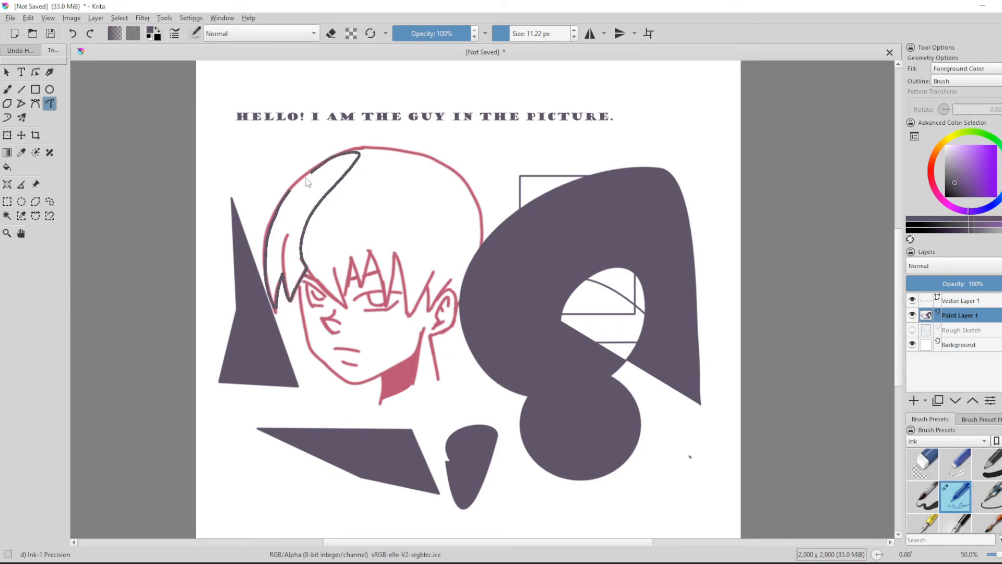
{"action": "mouse_move", "coordinate": [308, 268]}
{"action": "left_mouse_down"}
{"action": "mouse_move", "coordinate": [345, 309]}
{"action": "mouse_move", "coordinate": [332, 268]}
{"action": "mouse_move", "coordinate": [345, 300]}
{"action": "mouse_move", "coordinate": [352, 258]}
{"action": "mouse_move", "coordinate": [360, 283]}
{"action": "mouse_move", "coordinate": [370, 252]}
{"action": "mouse_move", "coordinate": [385, 306]}
{"action": "mouse_move", "coordinate": [394, 241]}
{"action": "mouse_move", "coordinate": [383, 184]}
{"action": "left_mouse_up"}
{"action": "left_click_drag", "start_coordinate": [296, 211], "coordinate": [305, 266]}
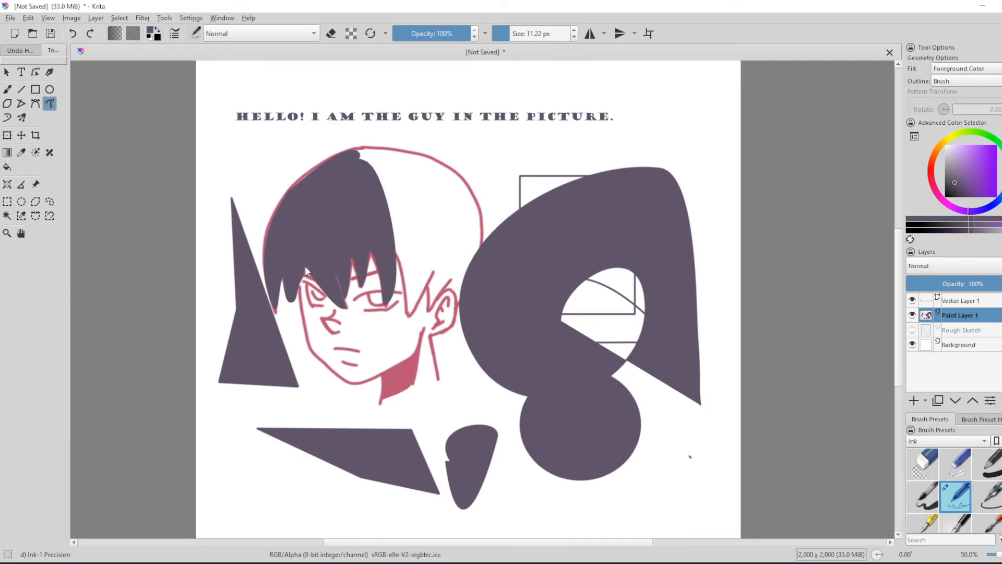
{"action": "mouse_move", "coordinate": [401, 270]}
{"action": "left_mouse_down"}
{"action": "mouse_move", "coordinate": [410, 317]}
{"action": "mouse_move", "coordinate": [432, 279]}
{"action": "mouse_move", "coordinate": [431, 314]}
{"action": "mouse_move", "coordinate": [458, 308]}
{"action": "left_mouse_up"}
{"action": "mouse_move", "coordinate": [481, 249]}
{"action": "left_mouse_down"}
{"action": "mouse_move", "coordinate": [477, 206]}
{"action": "mouse_move", "coordinate": [454, 174]}
{"action": "mouse_move", "coordinate": [406, 153]}
{"action": "mouse_move", "coordinate": [365, 152]}
{"action": "left_mouse_up"}
{"action": "mouse_move", "coordinate": [291, 200]}
{"action": "left_mouse_down"}
{"action": "mouse_move", "coordinate": [286, 252]}
{"action": "mouse_move", "coordinate": [381, 246]}
{"action": "left_mouse_up"}
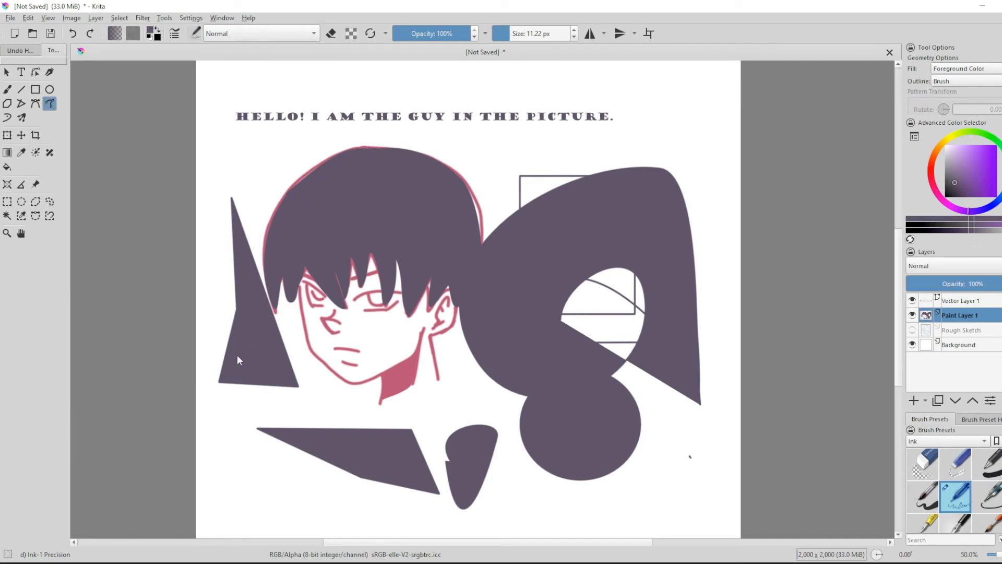
Hide Paint Layer 1 and Vector Layer 1 and add a new paint layer between them
{"action": "left_click", "coordinate": [912, 315]}
{"action": "left_click", "coordinate": [913, 301]}
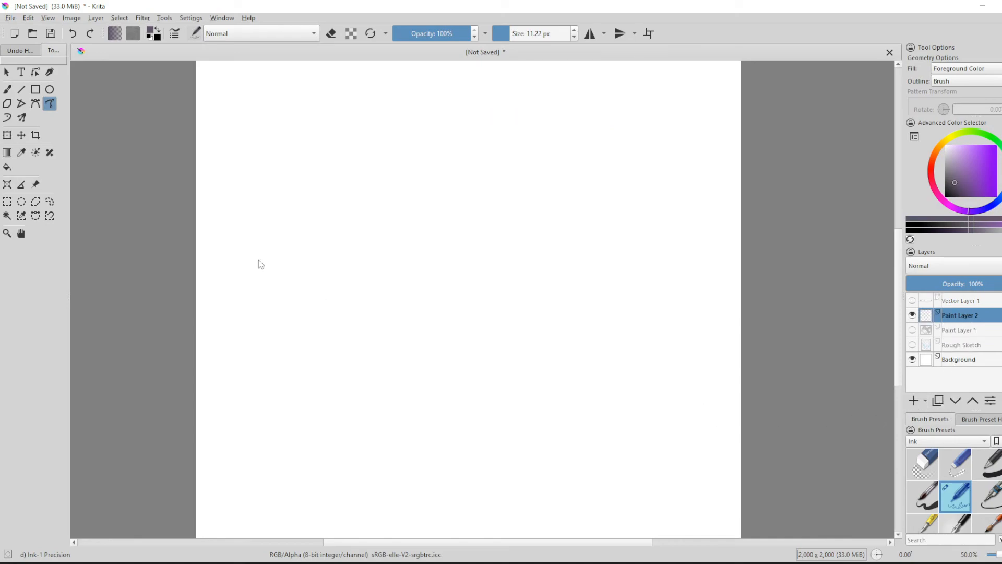
Fill Paint Layer 2 with a diagonal linear gradient in the dark purple-grey and change the foreground colour to a vivid purple
{"action": "left_click", "coordinate": [8, 153]}
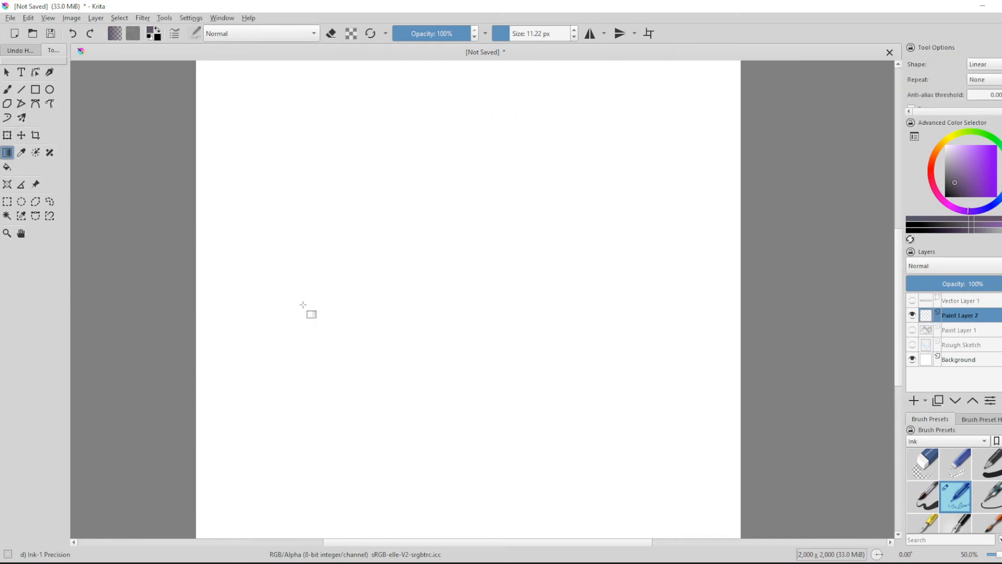
{"action": "left_click_drag", "start_coordinate": [377, 310], "coordinate": [576, 143]}
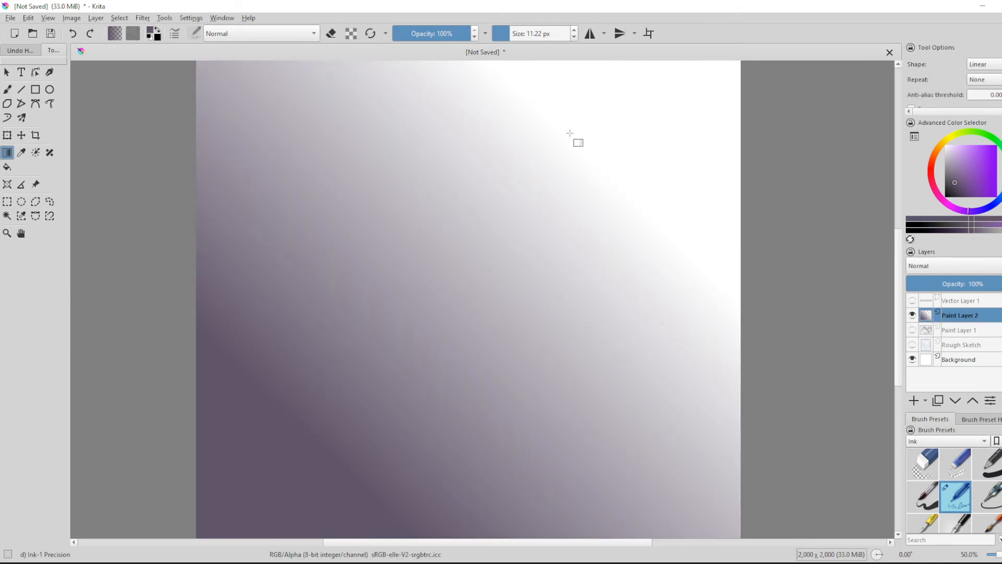
{"action": "left_click_drag", "start_coordinate": [957, 178], "coordinate": [981, 162]}
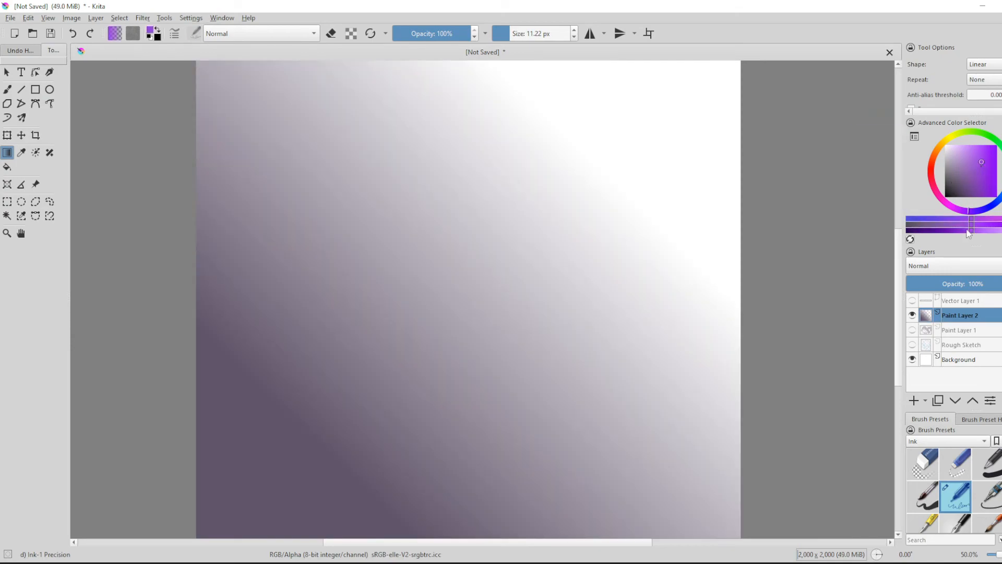
Apply a vivid purple and then a bright green linear gradient to Paint Layer 2, each fading diagonally from the canvas's lower left to upper right
{"action": "mouse_move", "coordinate": [972, 228]}
{"action": "left_mouse_down"}
{"action": "mouse_move", "coordinate": [957, 227]}
{"action": "mouse_move", "coordinate": [990, 222]}
{"action": "mouse_move", "coordinate": [971, 234]}
{"action": "mouse_move", "coordinate": [973, 221]}
{"action": "mouse_move", "coordinate": [937, 219]}
{"action": "mouse_move", "coordinate": [957, 231]}
{"action": "mouse_move", "coordinate": [998, 230]}
{"action": "mouse_move", "coordinate": [963, 228]}
{"action": "mouse_move", "coordinate": [981, 230]}
{"action": "left_mouse_up"}
{"action": "left_click_drag", "start_coordinate": [315, 411], "coordinate": [662, 121]}
{"action": "left_click_drag", "start_coordinate": [983, 137], "coordinate": [992, 137]}
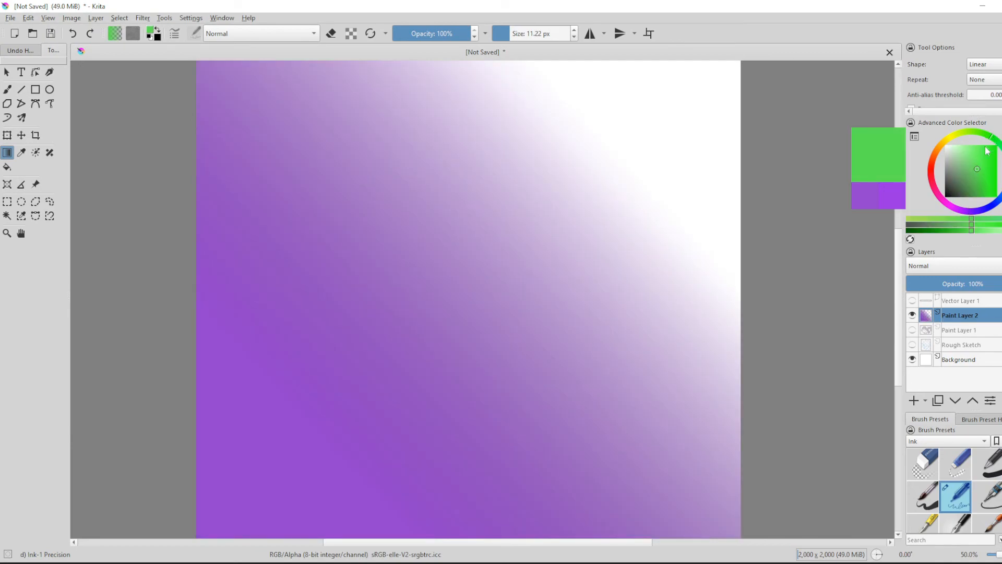
{"action": "left_click_drag", "start_coordinate": [361, 385], "coordinate": [712, 145]}
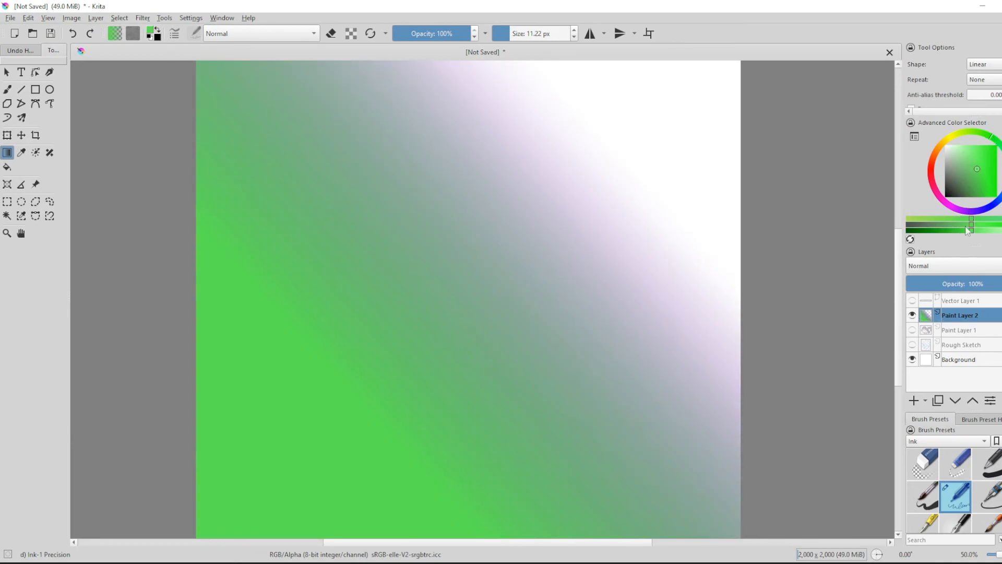
Overlay a darker green gradient from the canvas's upper right and a minty green one from its lower left, and hide Paint Layer 2
{"action": "mouse_move", "coordinate": [972, 225]}
{"action": "left_mouse_down"}
{"action": "mouse_move", "coordinate": [940, 222]}
{"action": "mouse_move", "coordinate": [998, 226]}
{"action": "mouse_move", "coordinate": [957, 230]}
{"action": "left_mouse_up"}
{"action": "left_click_drag", "start_coordinate": [653, 173], "coordinate": [284, 467]}
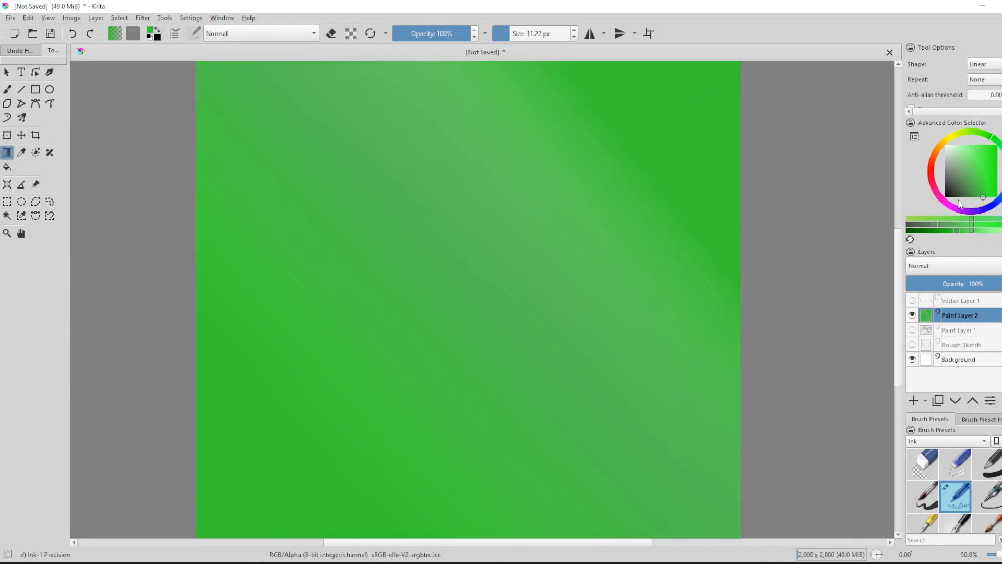
{"action": "left_click_drag", "start_coordinate": [934, 225], "coordinate": [994, 220]}
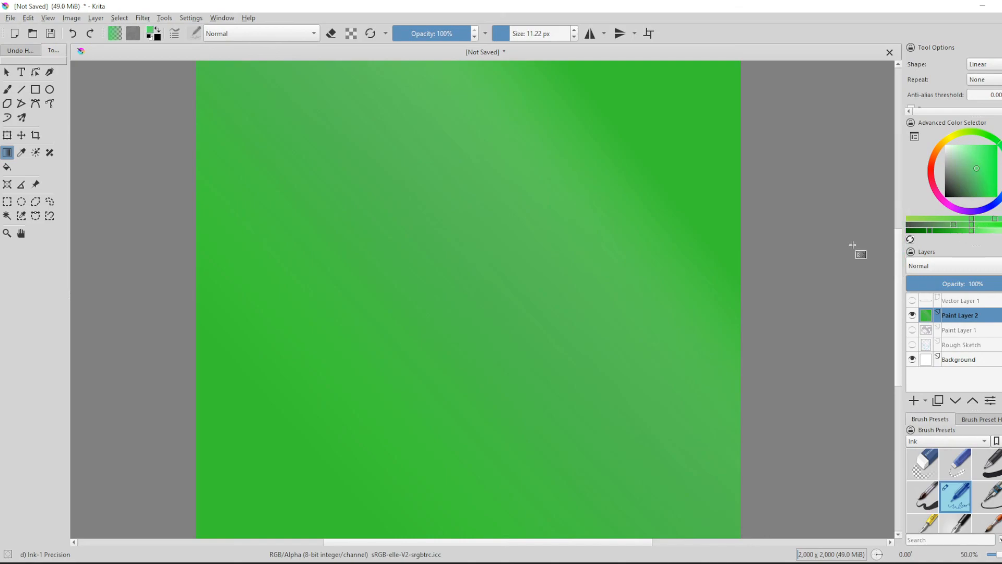
{"action": "left_click_drag", "start_coordinate": [324, 451], "coordinate": [689, 149]}
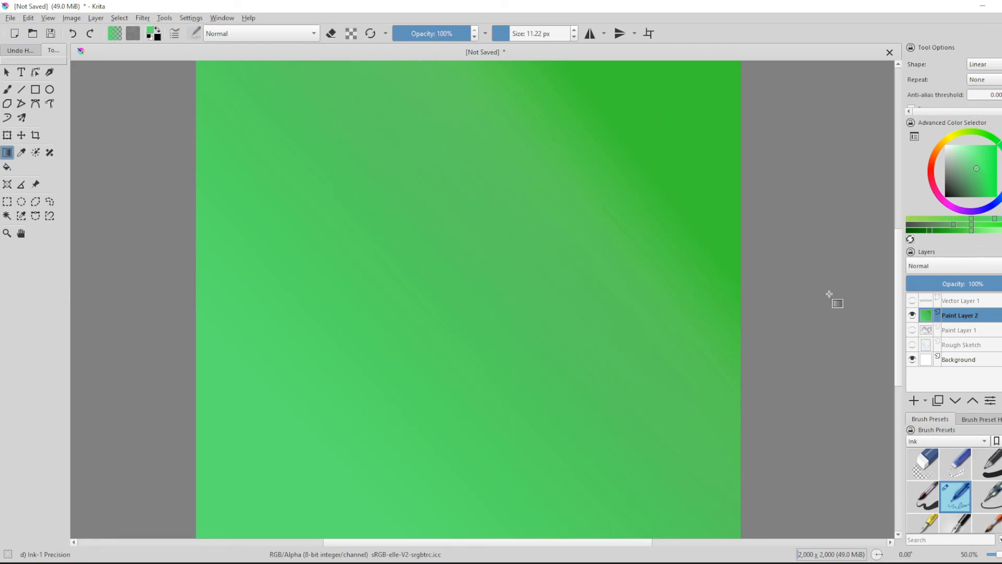
{"action": "left_click", "coordinate": [913, 315]}
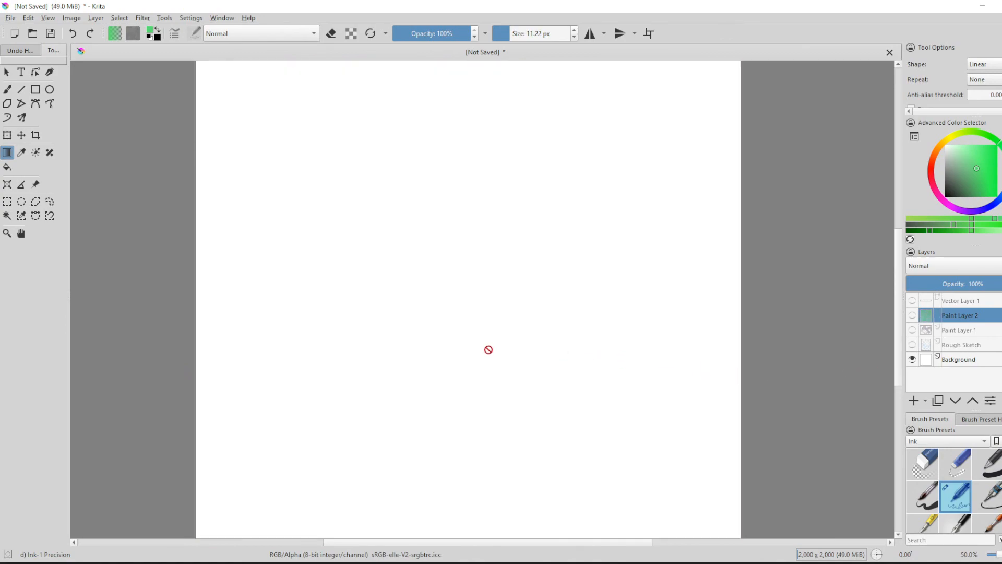